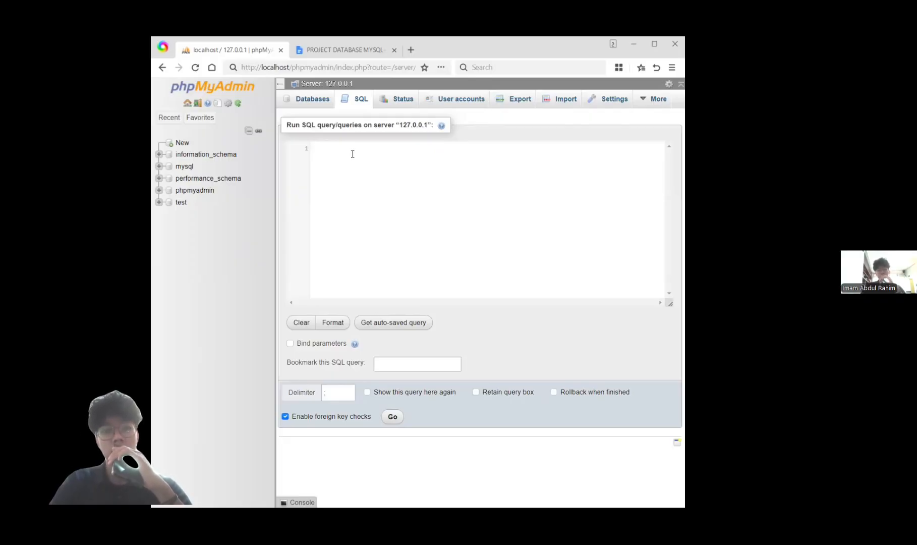
Step: Switch to the project document in Google Docs and copy the CREATE DATABASE hotel_impian and USE hotel_impian statements
{"action": "left_click", "coordinate": [339, 51]}
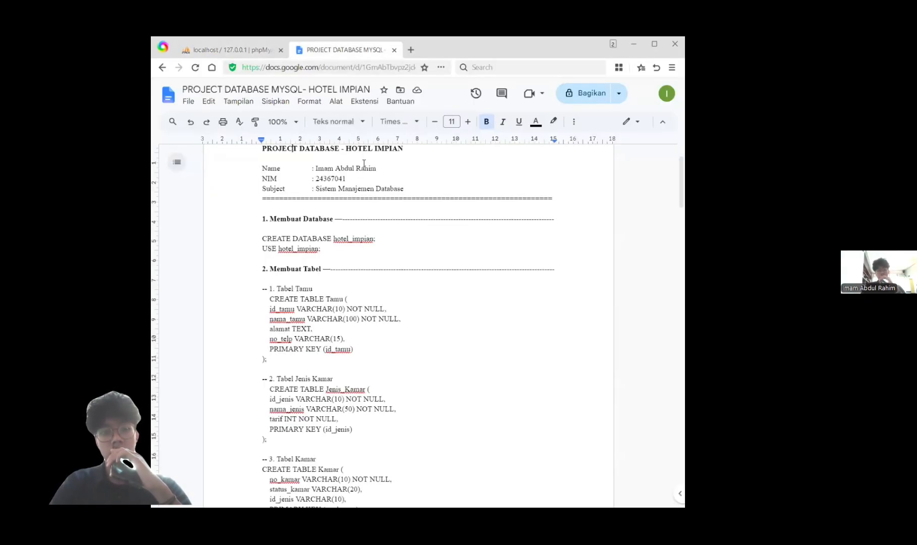
{"action": "scroll", "coordinate": [333, 286], "scroll_direction": "down", "scroll_amount": 1}
{"action": "scroll", "coordinate": [332, 286], "scroll_direction": "up", "scroll_amount": 2}
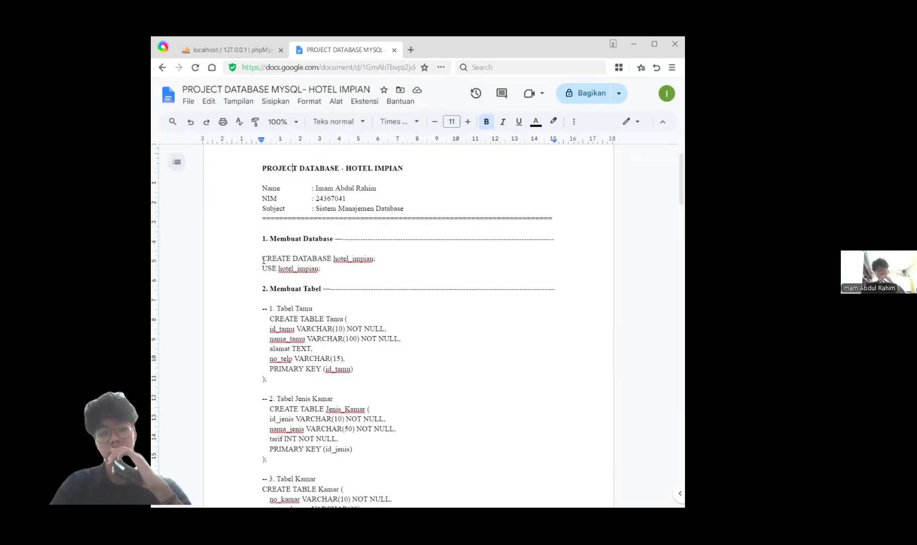
{"action": "left_click_drag", "start_coordinate": [264, 260], "coordinate": [340, 271]}
{"action": "key", "text": "ctrl+c"}
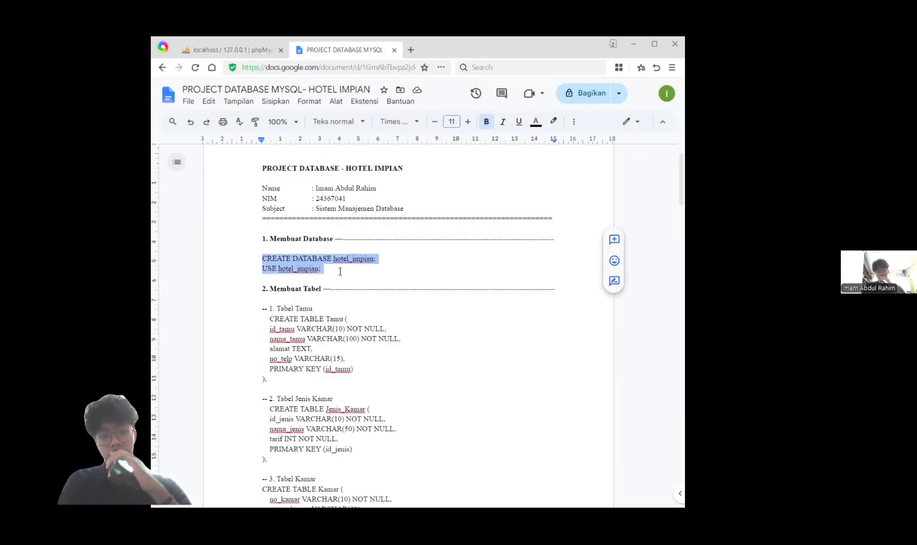
Step: Run the copied statements on the phpMyAdmin server to create the hotel_impian database, then open that database's SQL query editor
{"action": "left_click", "coordinate": [230, 49]}
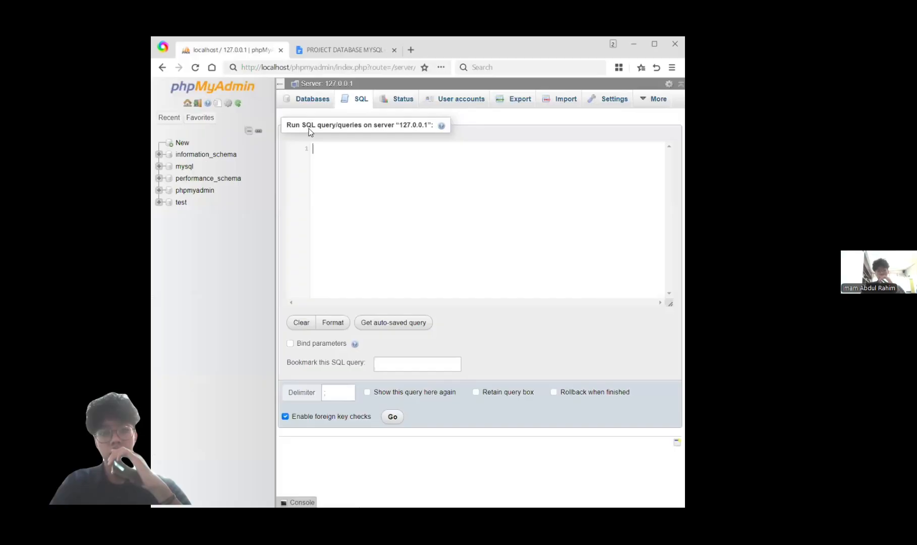
{"action": "left_click", "coordinate": [338, 163]}
{"action": "key", "text": "ctrl+v"}
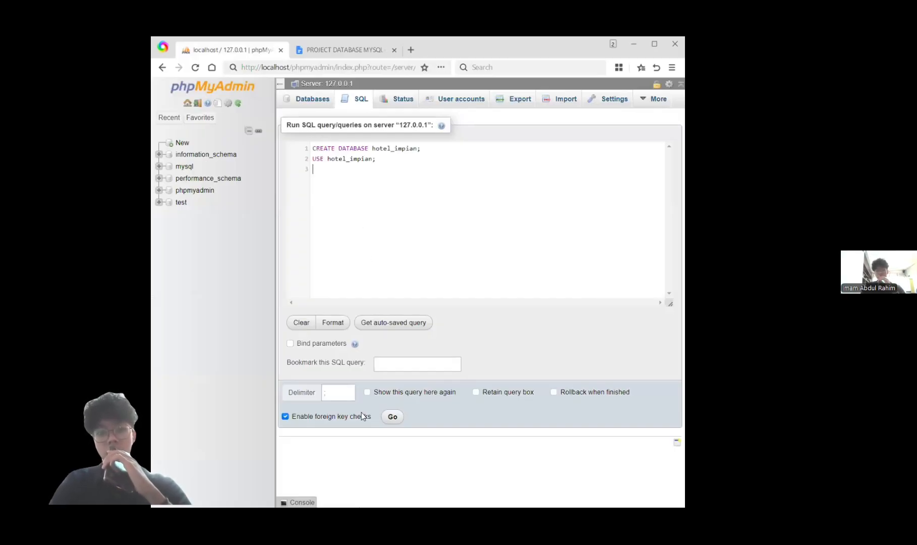
{"action": "left_click", "coordinate": [392, 417]}
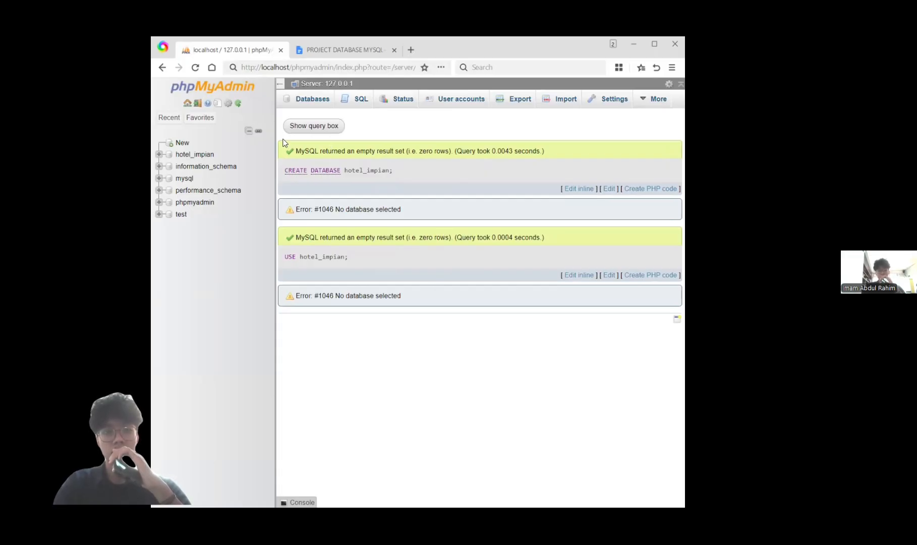
{"action": "left_click", "coordinate": [197, 157]}
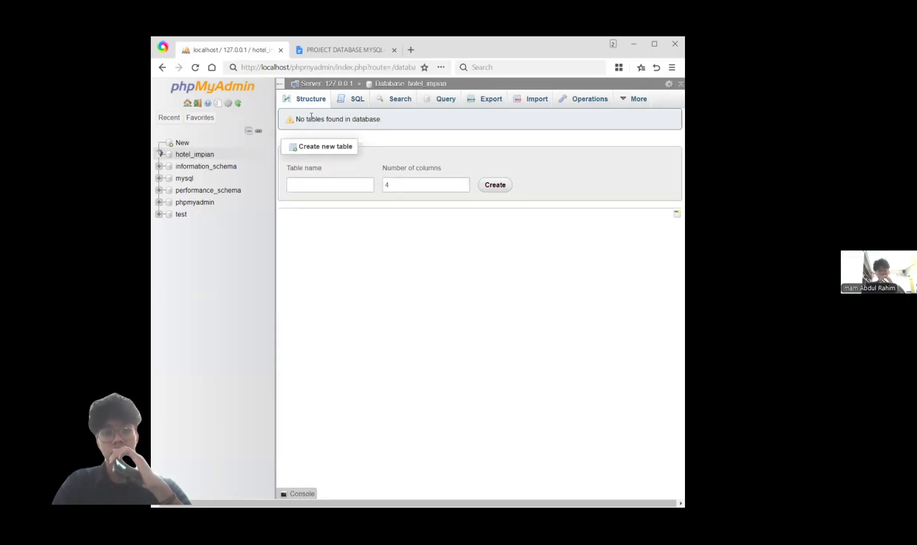
{"action": "left_click", "coordinate": [348, 104]}
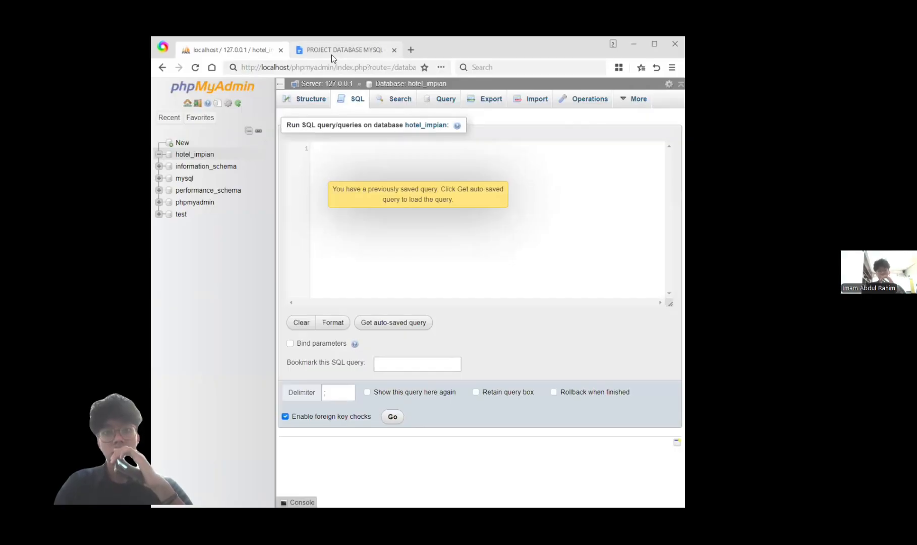
Step: Review the six CREATE TABLE statements in the "Membuat Tabel" section of the Google Docs project document
{"action": "left_click", "coordinate": [331, 52]}
{"action": "scroll", "coordinate": [332, 319], "scroll_direction": "down", "scroll_amount": 2}
{"action": "left_click", "coordinate": [333, 319]}
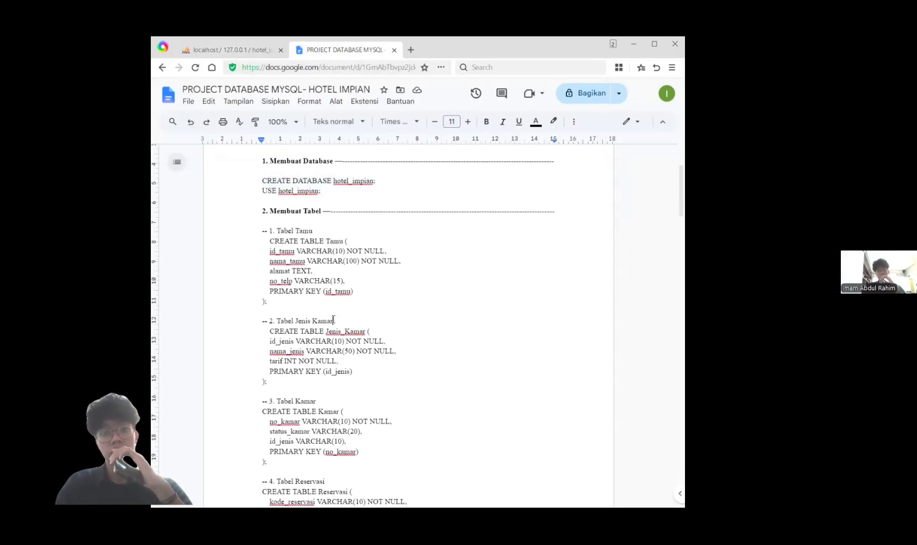
{"action": "scroll", "coordinate": [333, 319], "scroll_direction": "down", "scroll_amount": 3}
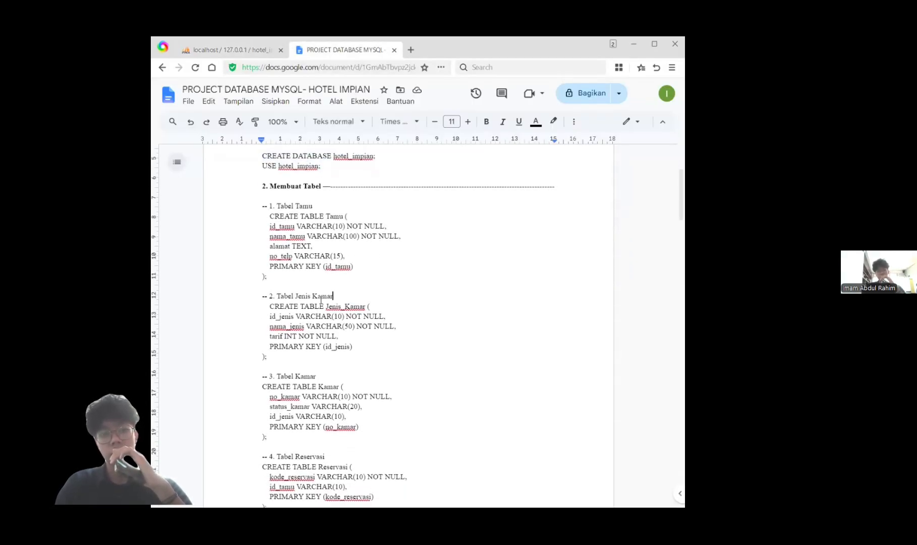
{"action": "scroll", "coordinate": [317, 339], "scroll_direction": "down", "scroll_amount": 3}
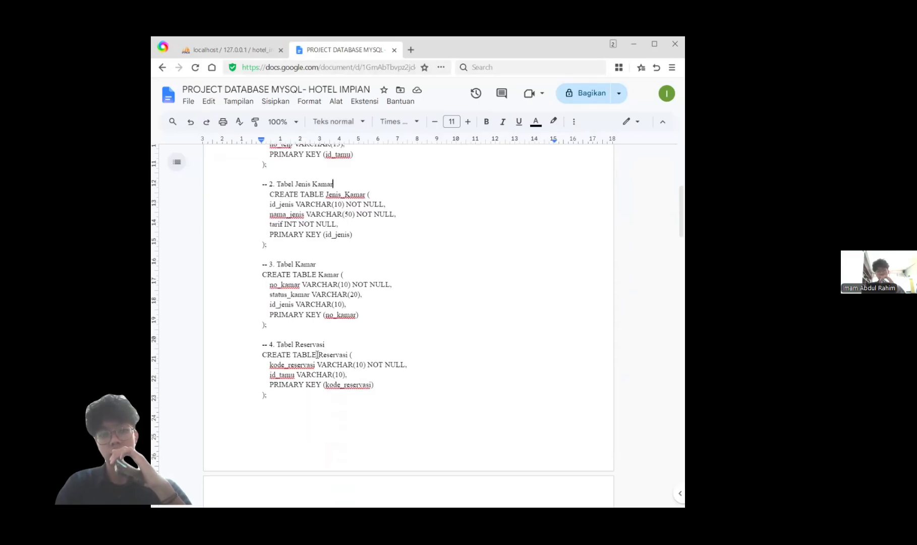
{"action": "scroll", "coordinate": [354, 350], "scroll_direction": "down", "scroll_amount": 10}
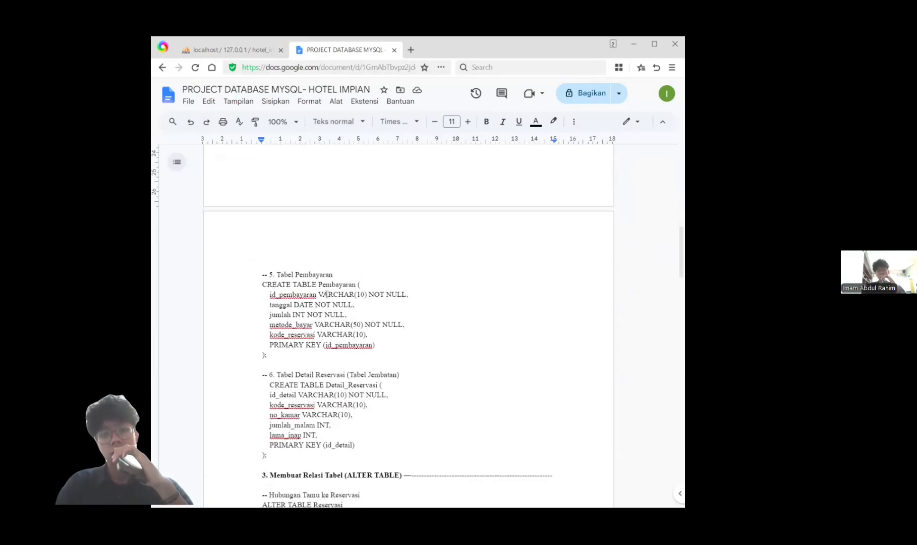
{"action": "scroll", "coordinate": [373, 305], "scroll_direction": "down", "scroll_amount": 2}
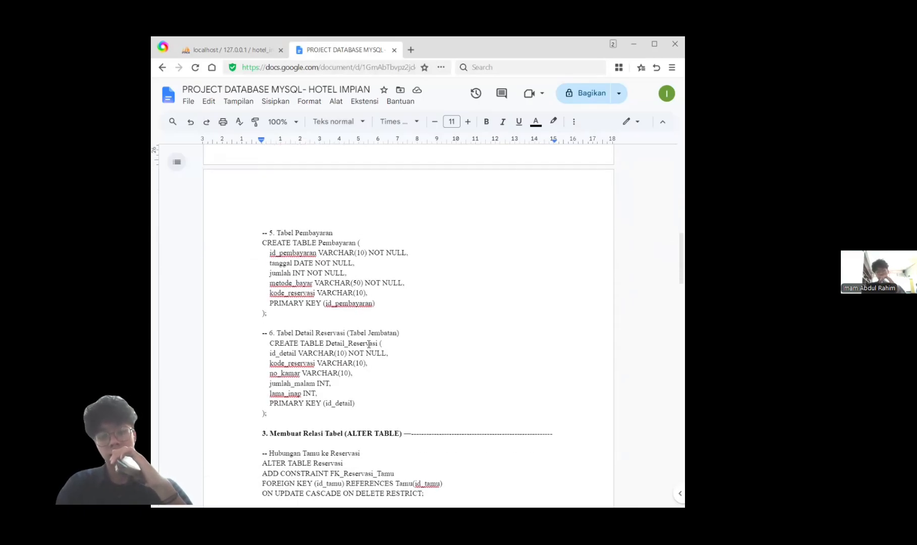
{"action": "scroll", "coordinate": [368, 344], "scroll_direction": "up", "scroll_amount": 17}
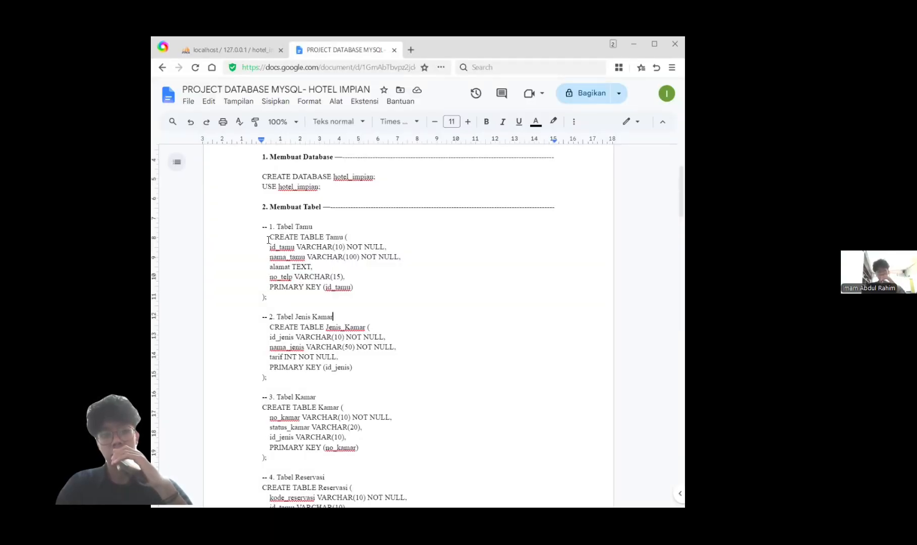
Step: Copy the CREATE TABLE Tamu statement from the project document and run it on the hotel_impian database in phpMyAdmin
{"action": "left_click_drag", "start_coordinate": [269, 239], "coordinate": [293, 295]}
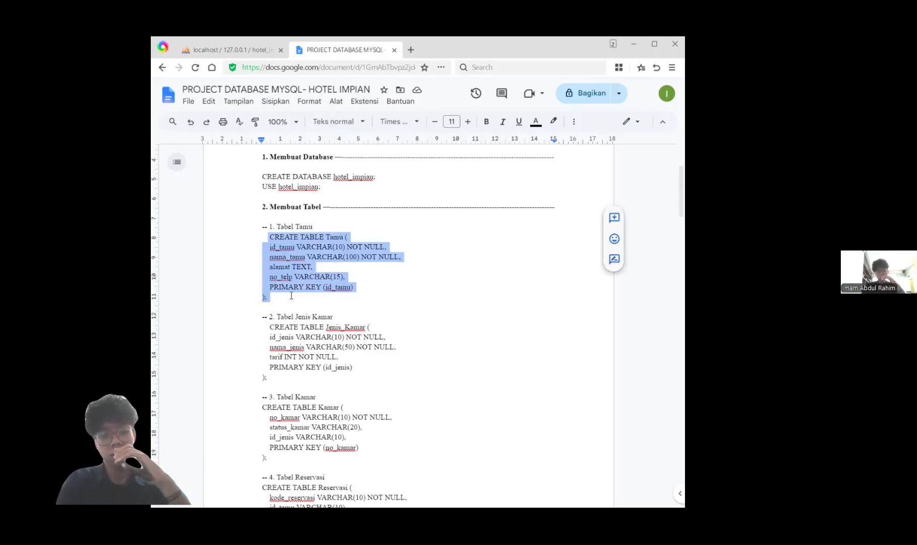
{"action": "key", "text": "ctrl+c"}
{"action": "left_click", "coordinate": [225, 49]}
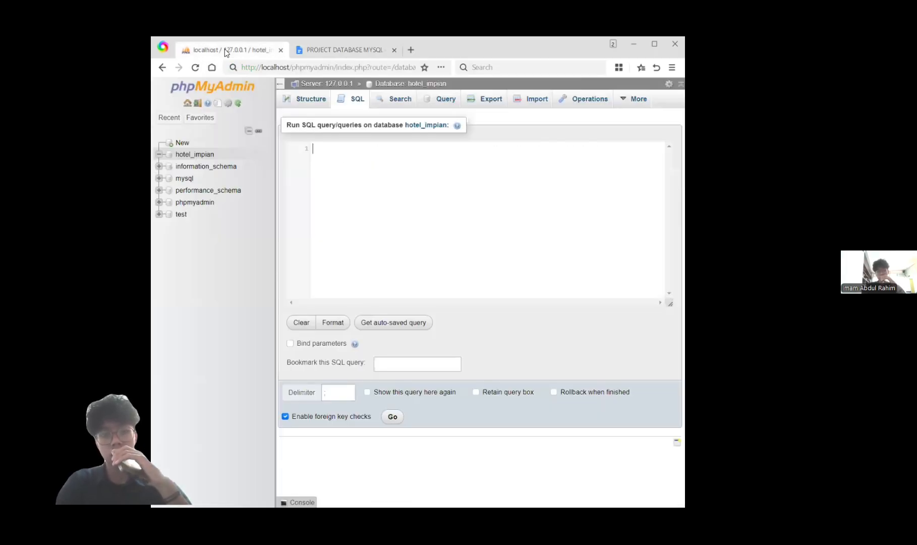
{"action": "left_click", "coordinate": [309, 147]}
{"action": "key", "text": "ctrl+v"}
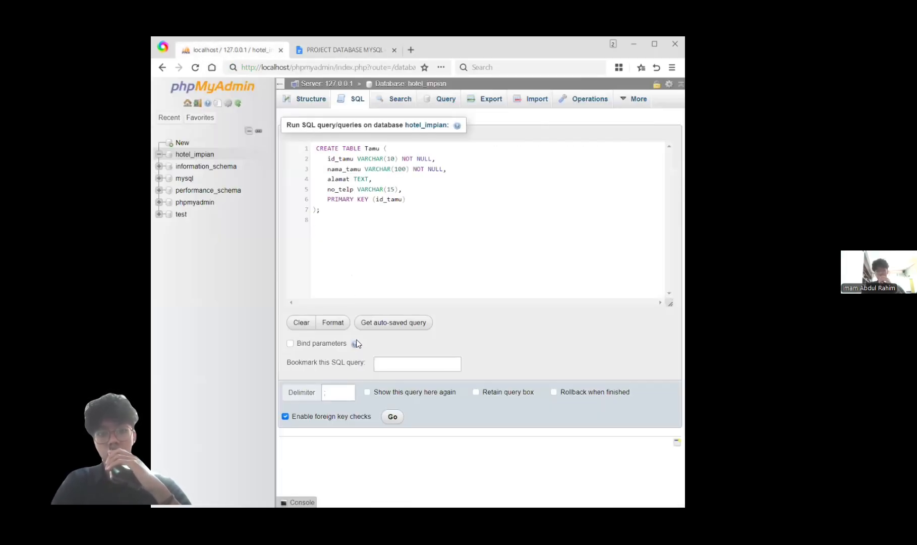
{"action": "left_click", "coordinate": [392, 417]}
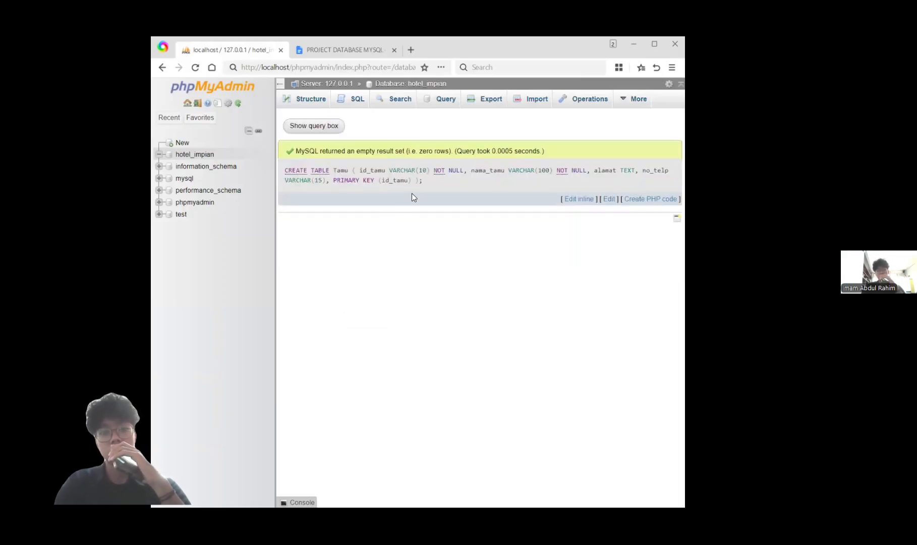
Step: Create the Jenis_Kamar table in hotel_impian by running its CREATE TABLE statement copied from the project document
{"action": "left_click", "coordinate": [204, 155]}
{"action": "left_click", "coordinate": [359, 109]}
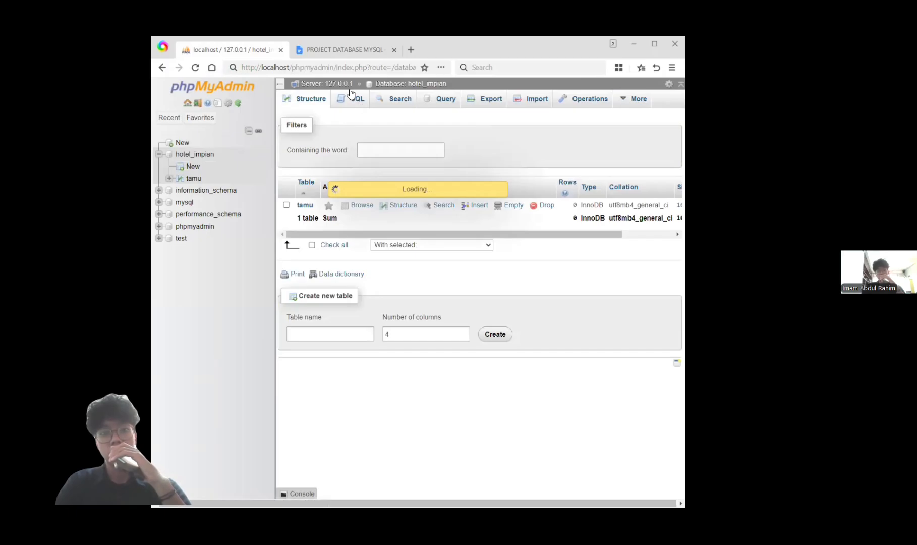
{"action": "left_click", "coordinate": [330, 50]}
{"action": "scroll", "coordinate": [339, 293], "scroll_direction": "down", "scroll_amount": 1}
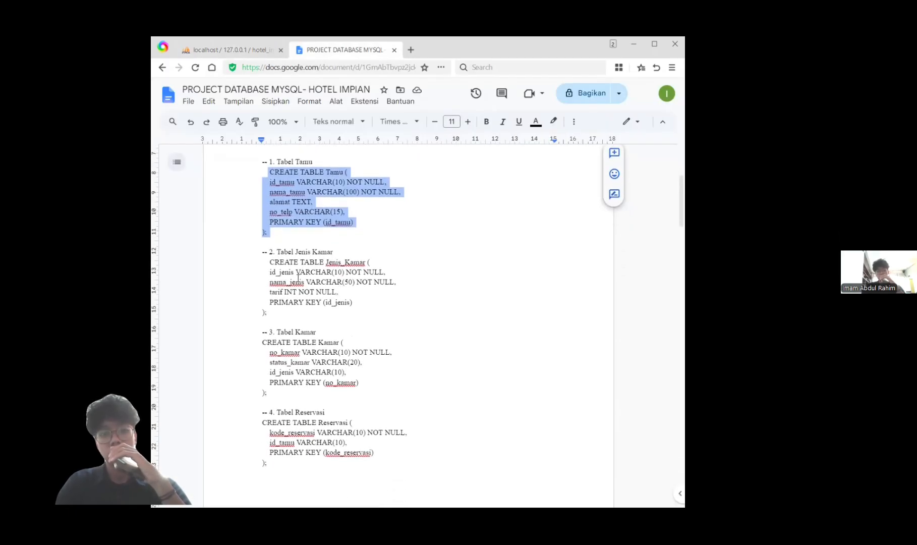
{"action": "left_click_drag", "start_coordinate": [271, 262], "coordinate": [348, 311]}
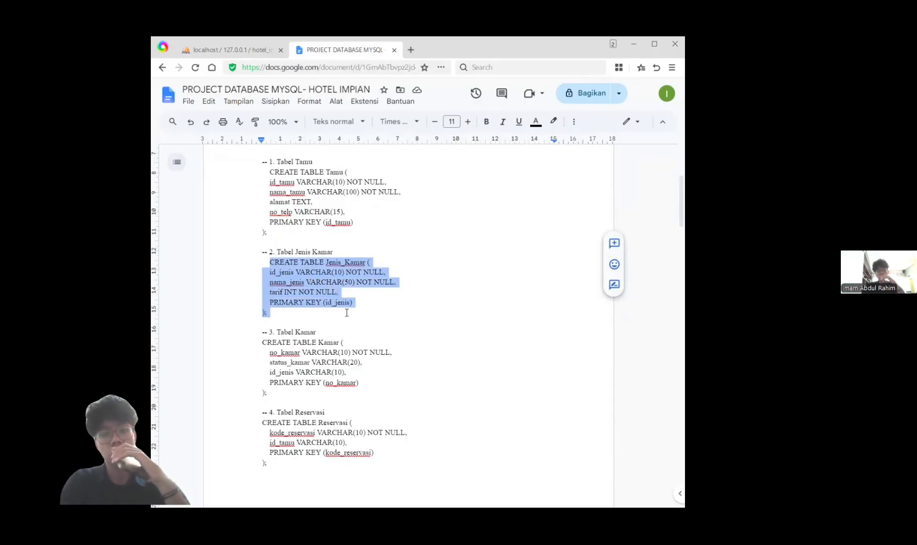
{"action": "left_click", "coordinate": [230, 50]}
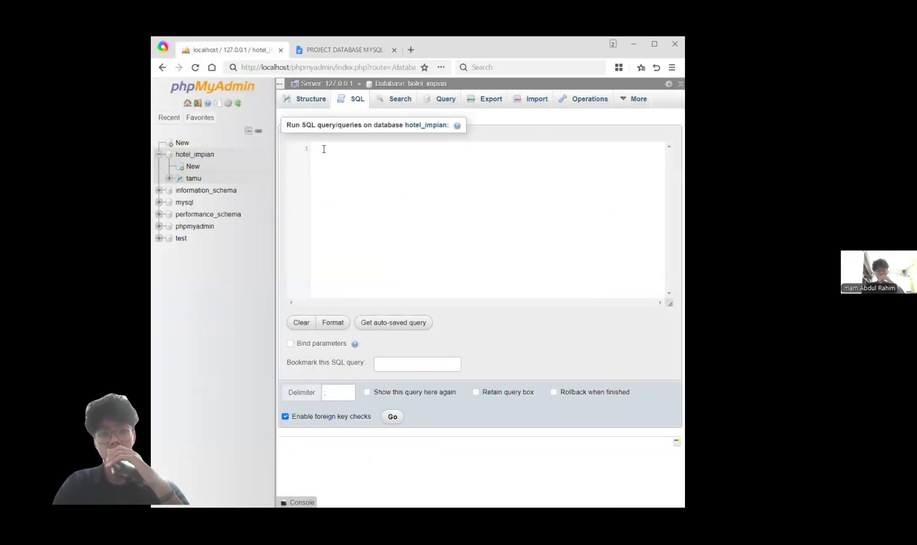
{"action": "left_click", "coordinate": [323, 149]}
{"action": "key", "text": "ctrl+v"}
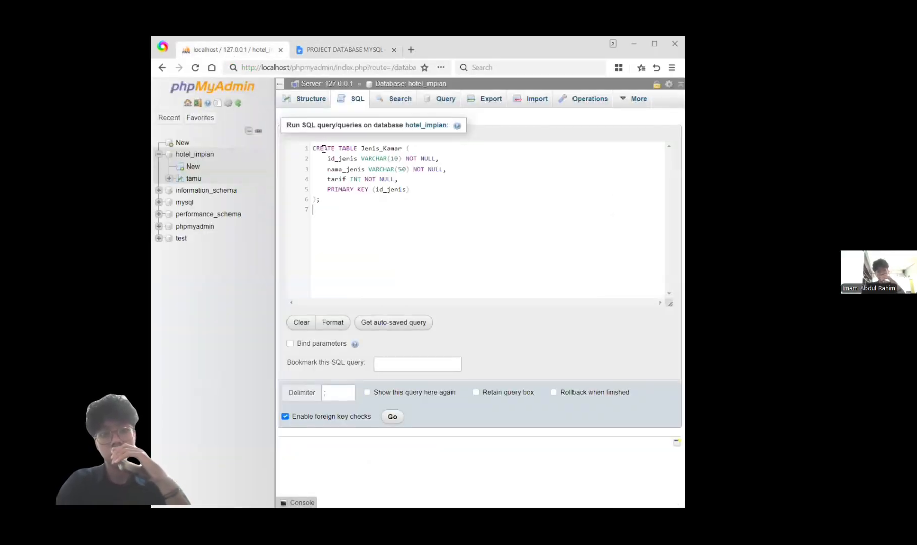
{"action": "left_click", "coordinate": [392, 418]}
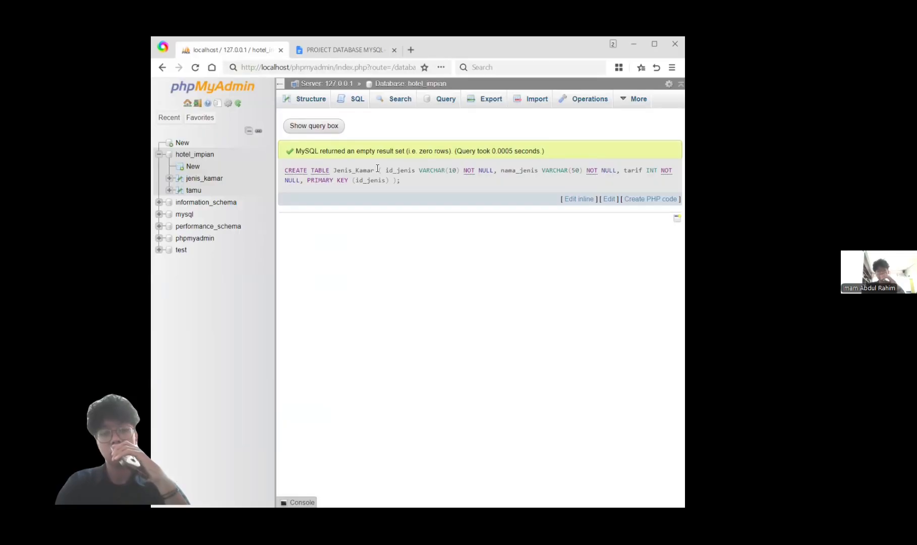
Step: Copy the CREATE TABLE Kamar statement from the project document and execute it as a new query on hotel_impian
{"action": "left_click", "coordinate": [343, 49]}
{"action": "scroll", "coordinate": [340, 291], "scroll_direction": "down", "scroll_amount": 3}
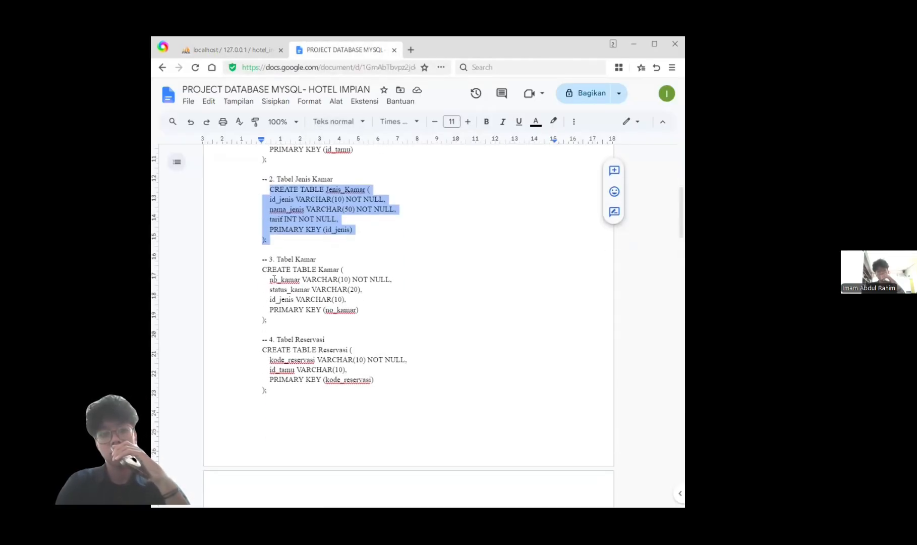
{"action": "left_click_drag", "start_coordinate": [264, 272], "coordinate": [368, 319]}
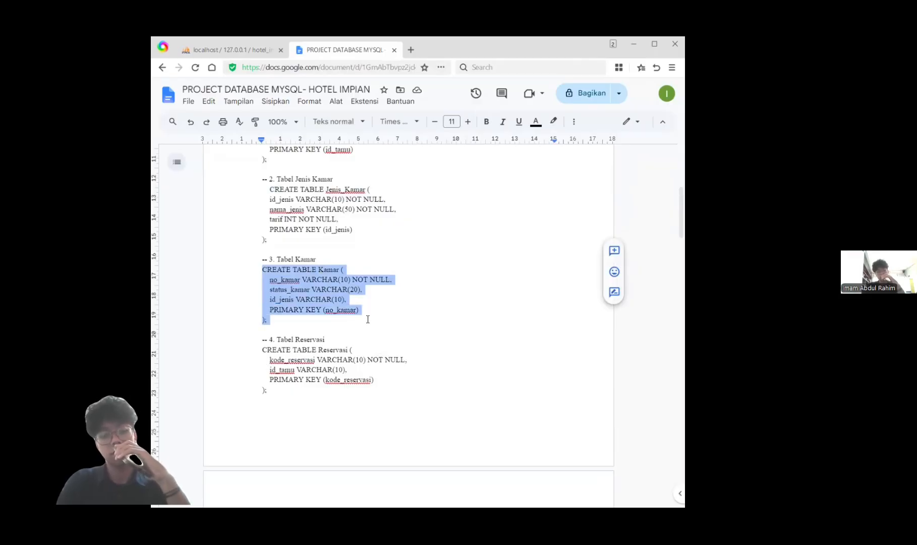
{"action": "left_click", "coordinate": [249, 44]}
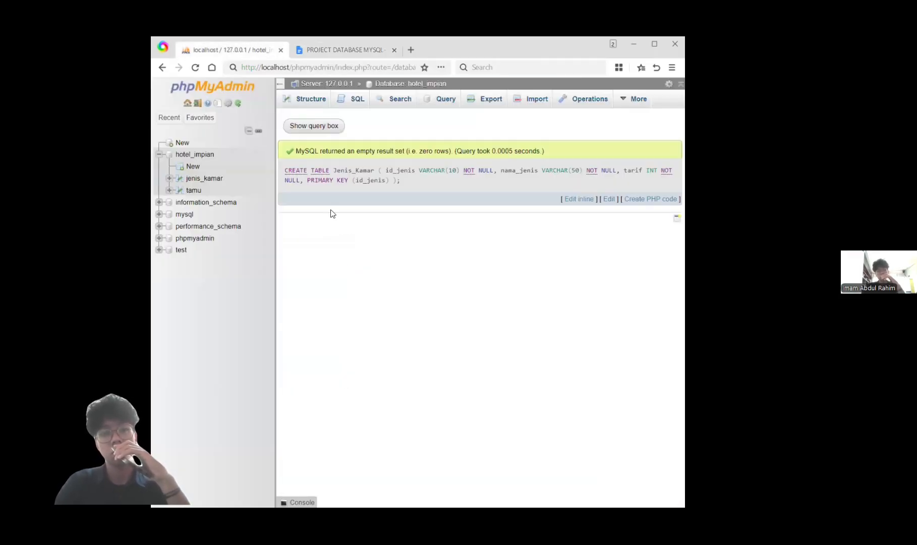
{"action": "left_click", "coordinate": [194, 155]}
{"action": "left_click", "coordinate": [359, 110]}
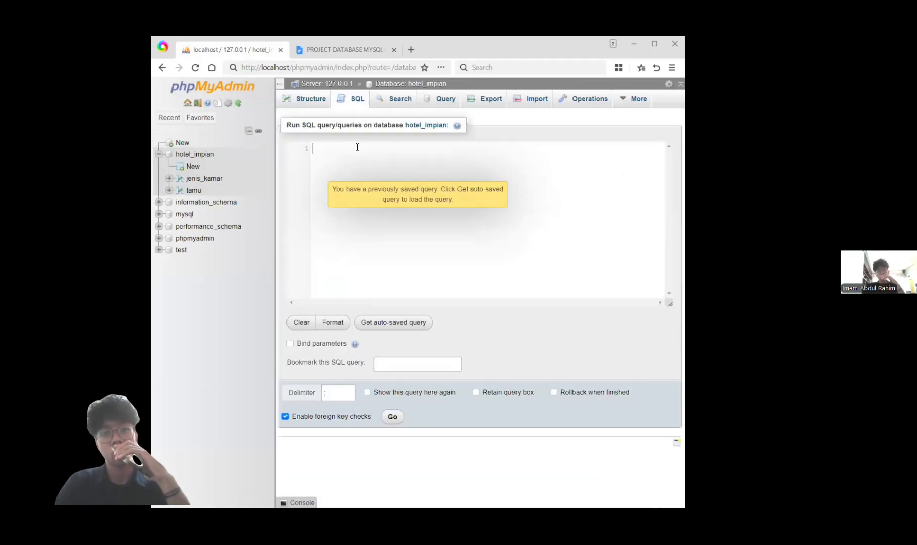
{"action": "key", "text": "ctrl+v"}
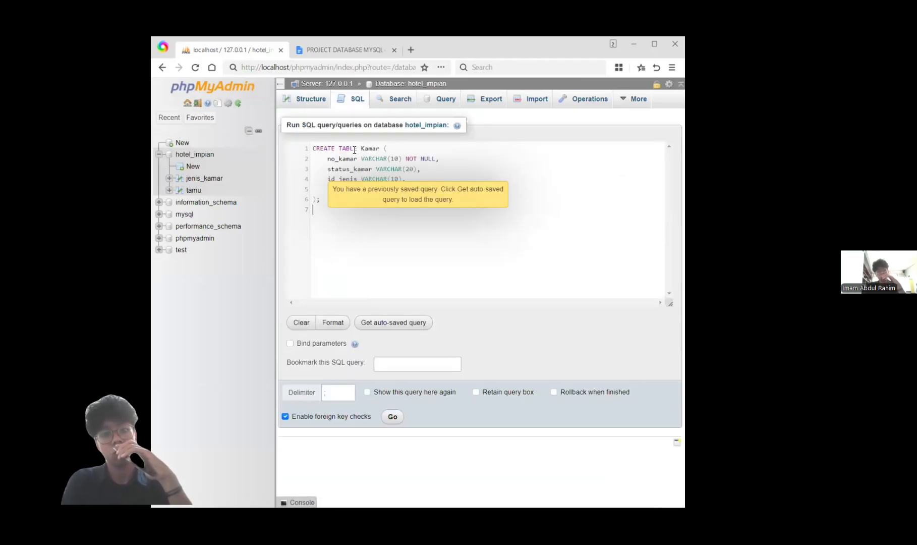
{"action": "left_click", "coordinate": [389, 417]}
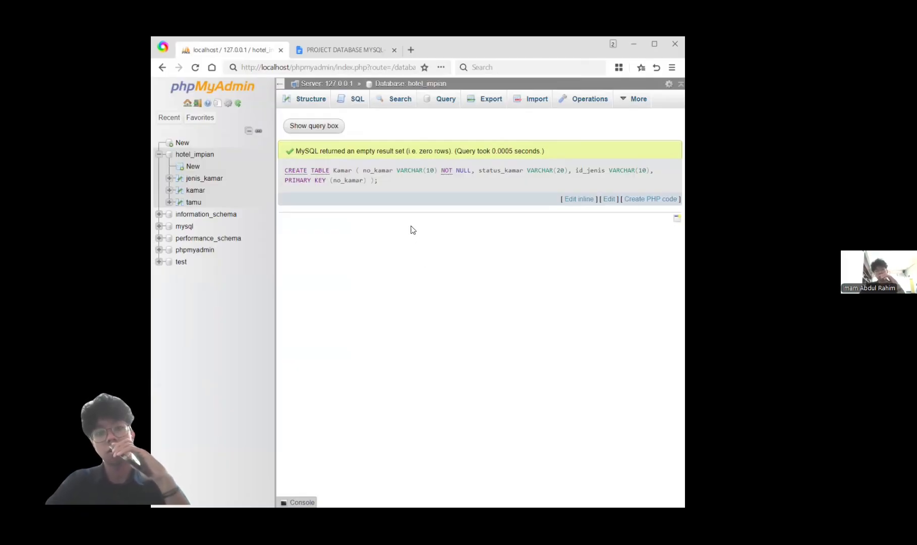
Step: Create the Reservasi table in hotel_impian by running its CREATE TABLE statement taken from the Google Docs project document in phpMyAdmin
{"action": "key", "text": "ctrl+Tab"}
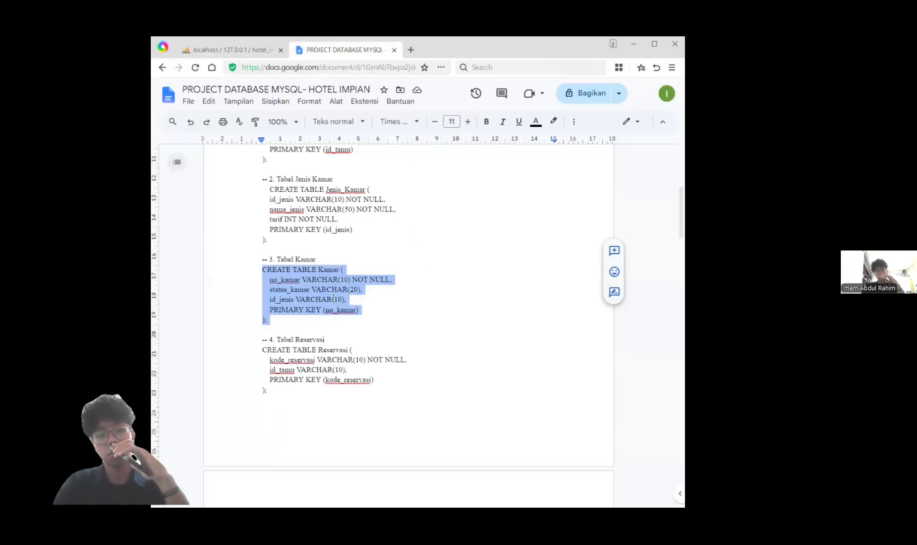
{"action": "scroll", "coordinate": [333, 298], "scroll_direction": "down", "scroll_amount": 2}
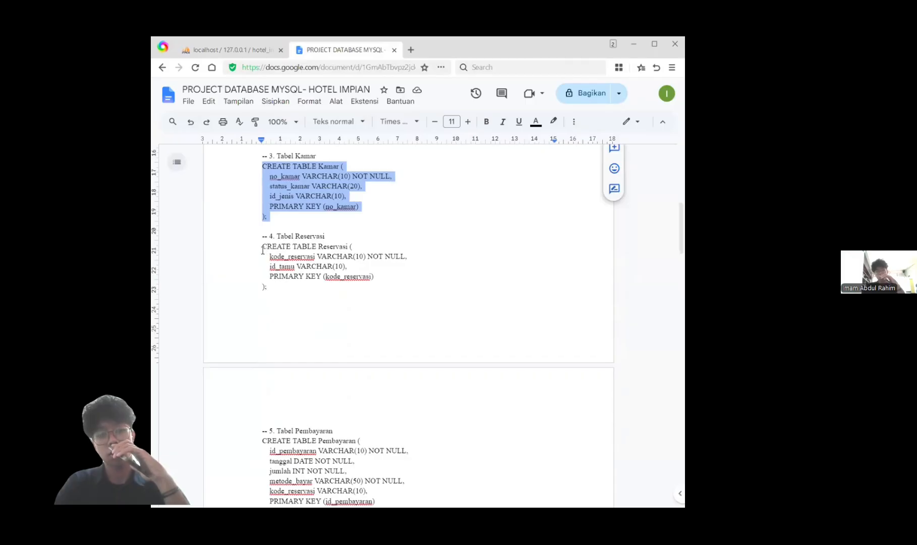
{"action": "left_click_drag", "start_coordinate": [262, 250], "coordinate": [307, 290]}
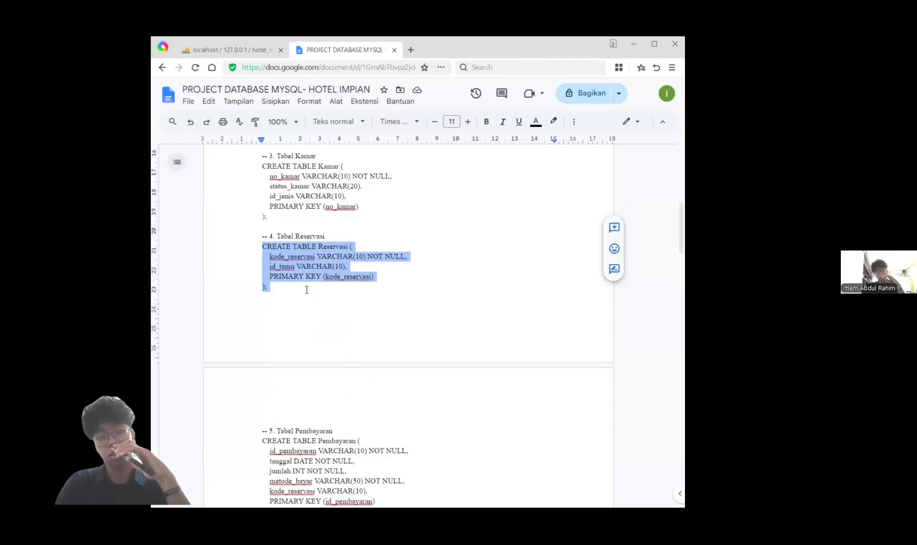
{"action": "key", "text": "ctrl+x"}
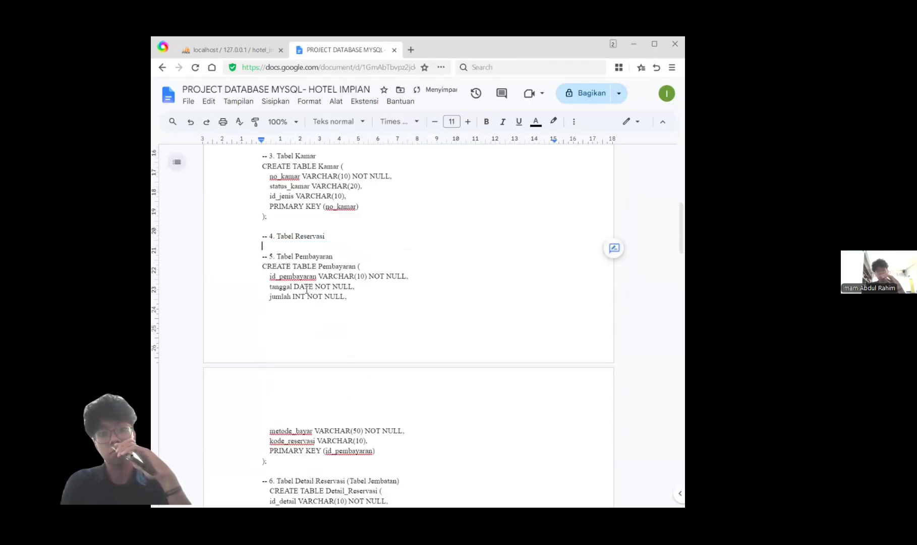
{"action": "key", "text": "ctrl+z"}
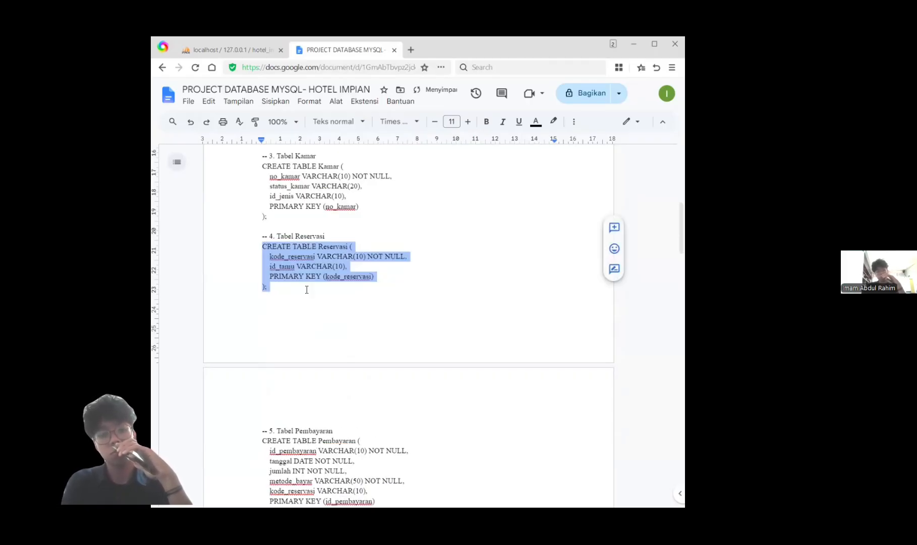
{"action": "left_click", "coordinate": [229, 45]}
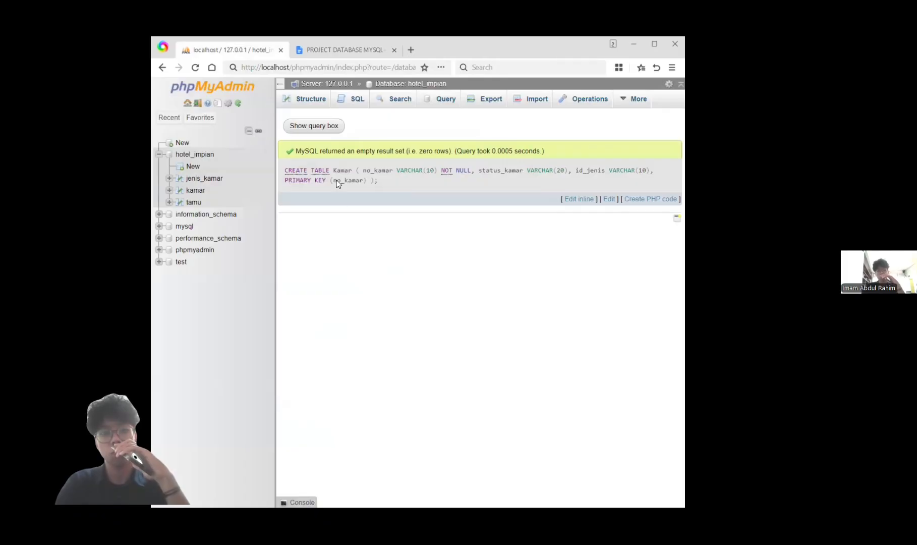
{"action": "left_click", "coordinate": [206, 157]}
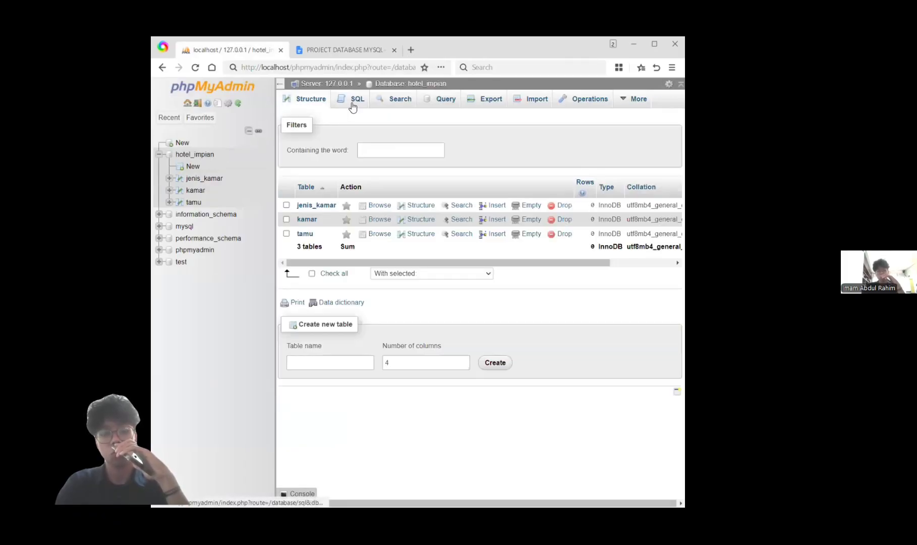
{"action": "left_click", "coordinate": [353, 100]}
{"action": "key", "text": "ctrl+v"}
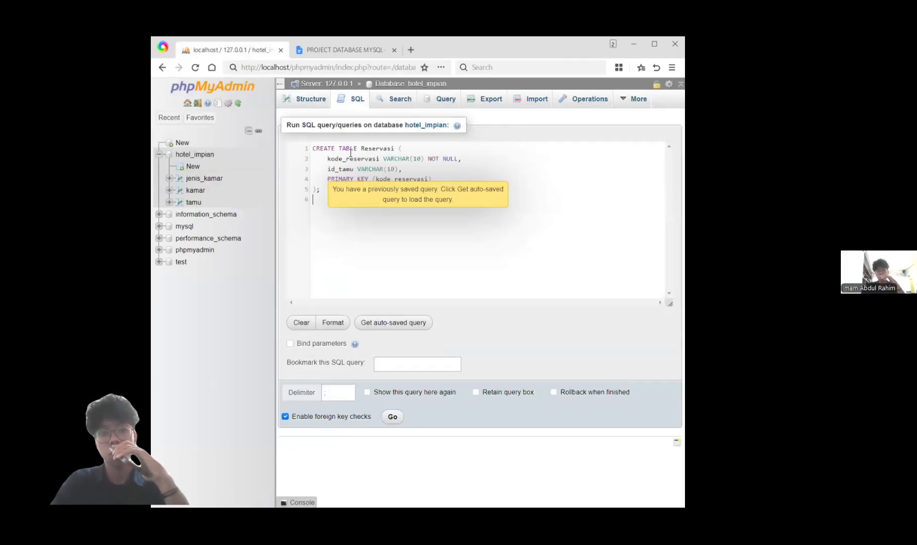
{"action": "left_click", "coordinate": [392, 416]}
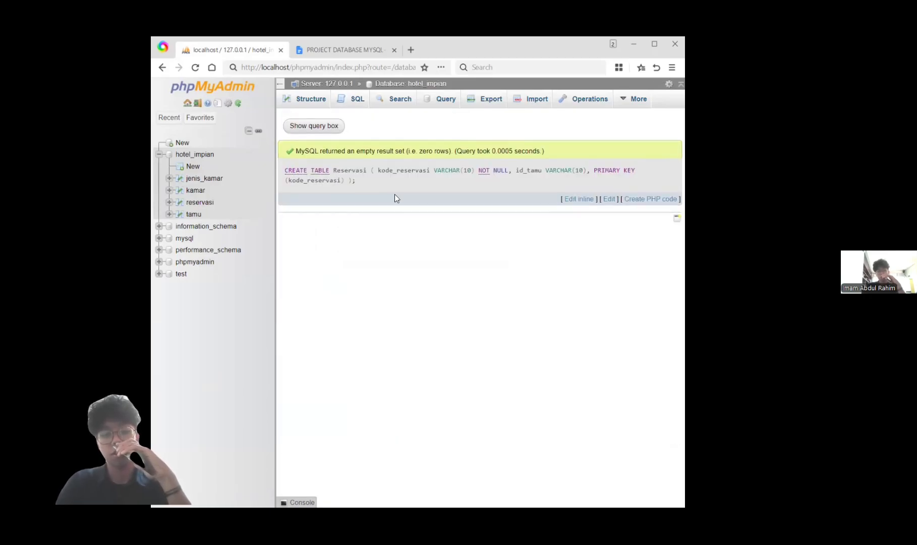
Step: Copy the CREATE TABLE Pembayaran statement from the project document and run it as a new query on the hotel_impian database
{"action": "left_click", "coordinate": [355, 112]}
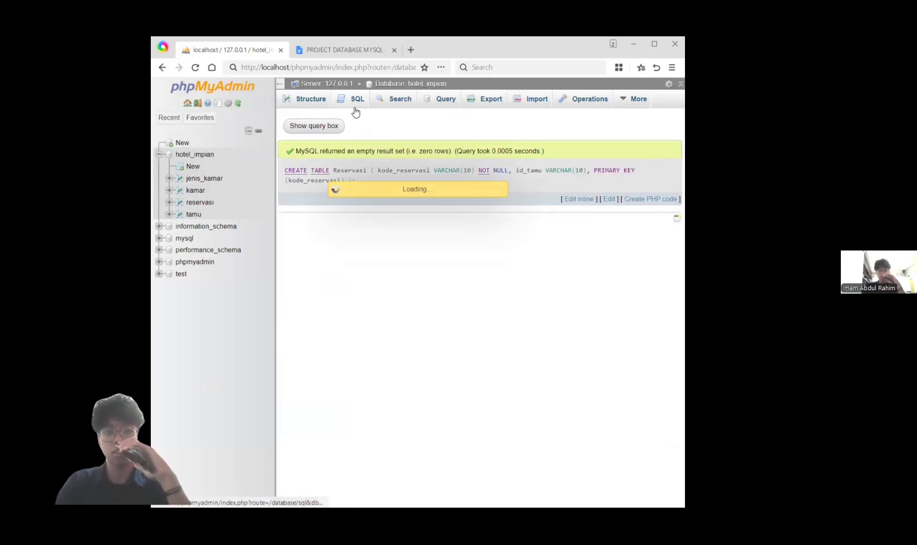
{"action": "left_click", "coordinate": [211, 155]}
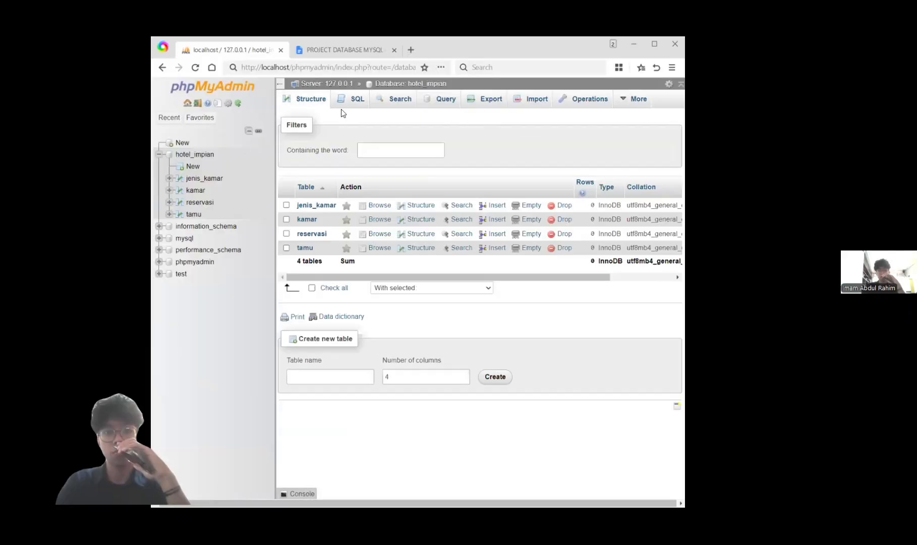
{"action": "left_click", "coordinate": [341, 109]}
{"action": "left_click", "coordinate": [329, 48]}
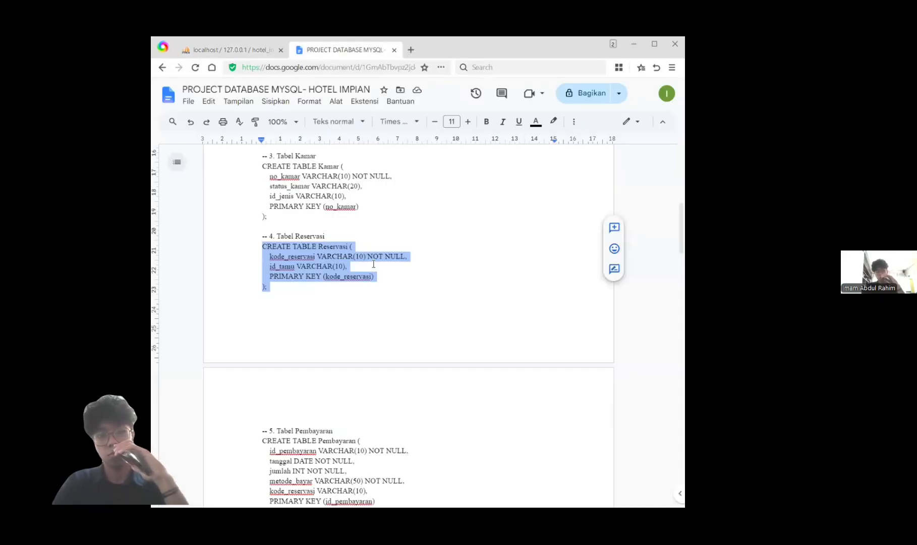
{"action": "left_click", "coordinate": [373, 264]}
{"action": "scroll", "coordinate": [373, 264], "scroll_direction": "down", "scroll_amount": 4}
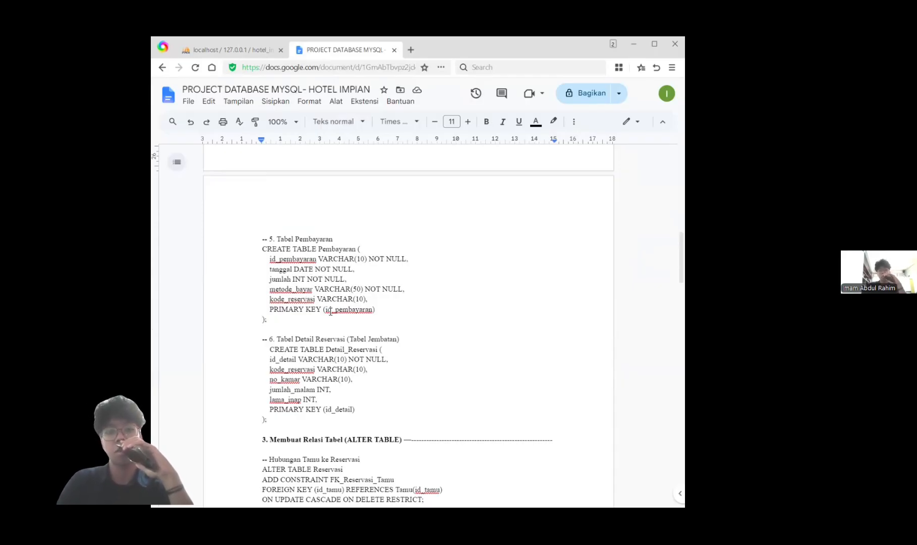
{"action": "left_click", "coordinate": [269, 319]}
{"action": "left_click_drag", "start_coordinate": [269, 320], "coordinate": [264, 252]}
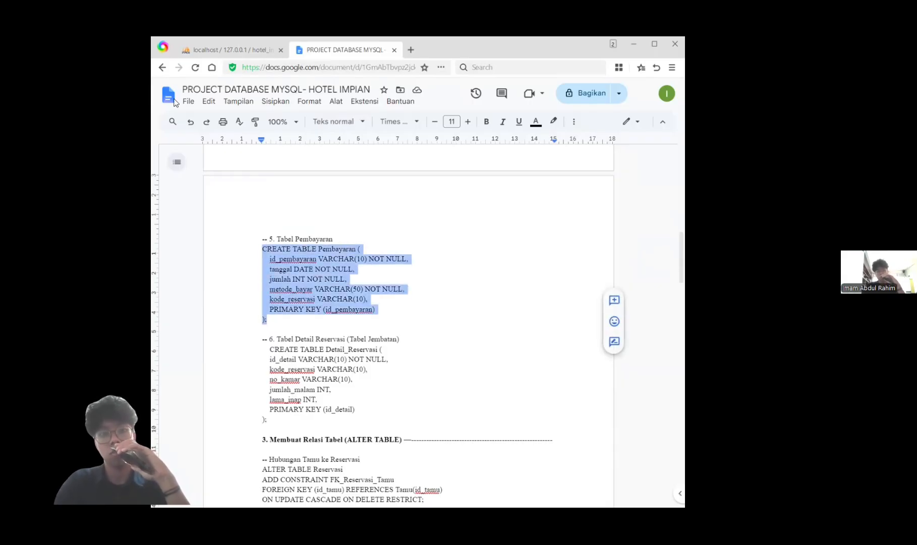
{"action": "left_click", "coordinate": [226, 48]}
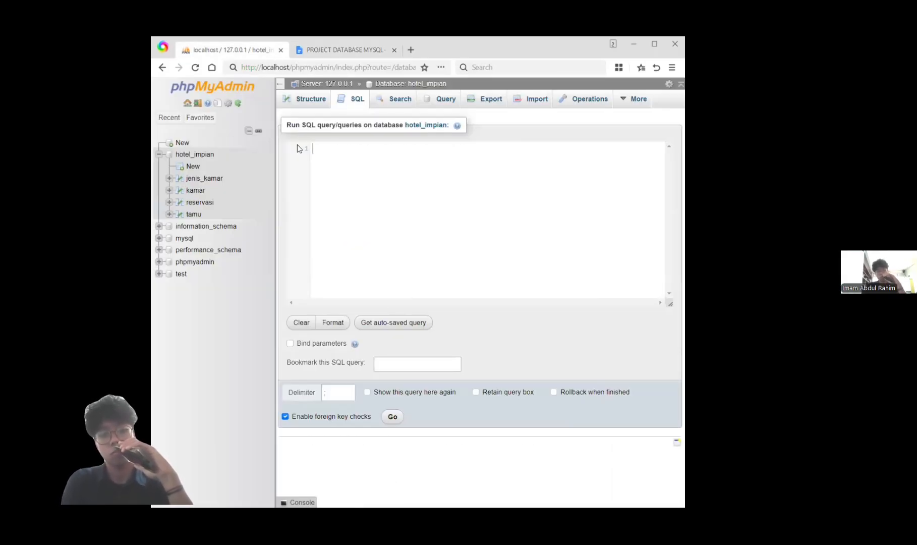
{"action": "key", "text": "ctrl+v"}
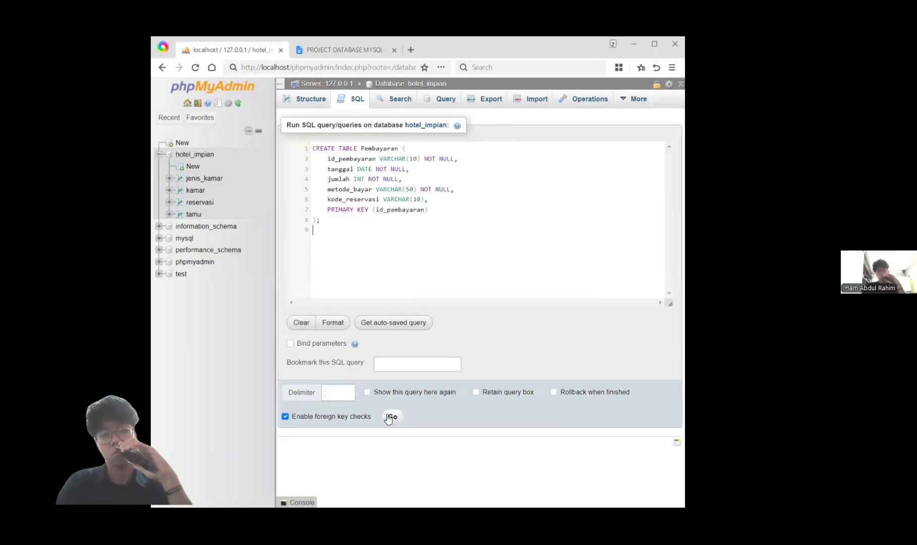
{"action": "left_click", "coordinate": [390, 417]}
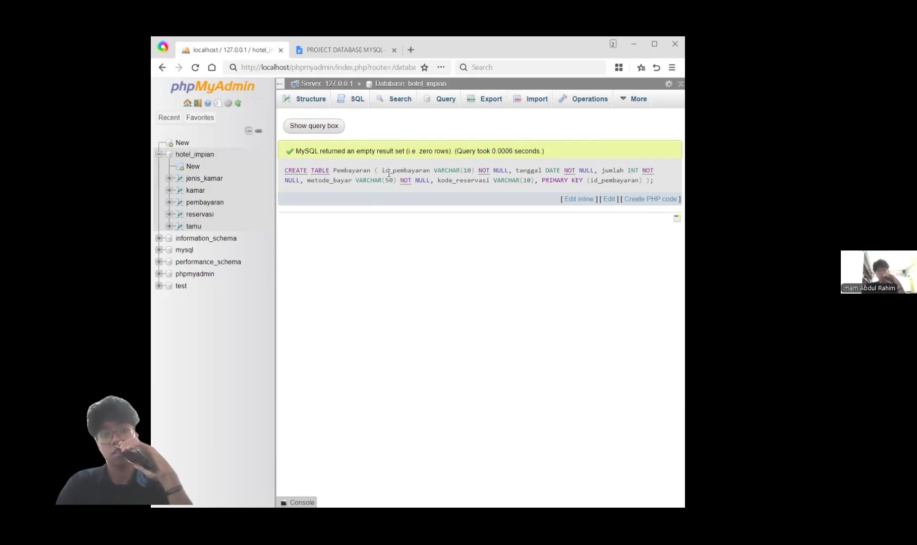
Step: Add the Detail_Reservasi table to hotel_impian by copying its CREATE TABLE statement from the project document and executing it in phpMyAdmin
{"action": "key", "text": "ctrl+Tab"}
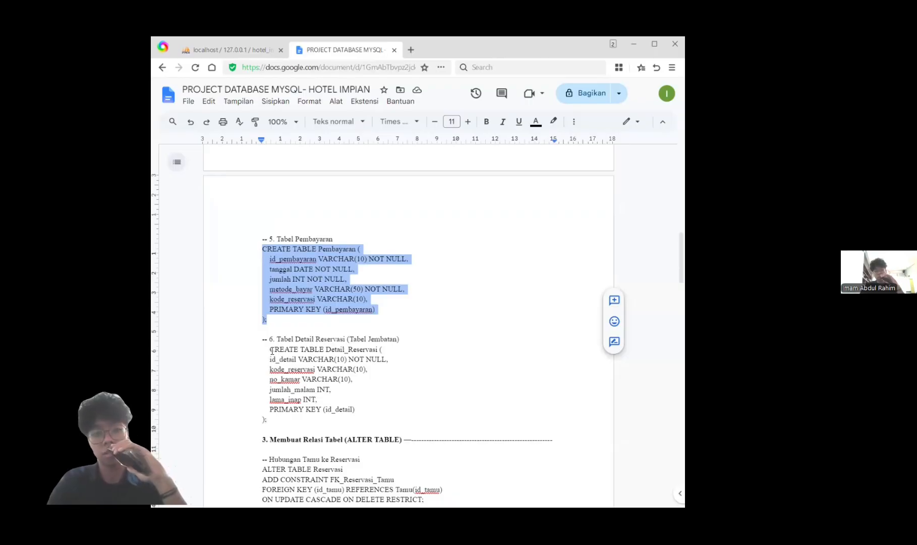
{"action": "left_click_drag", "start_coordinate": [271, 350], "coordinate": [320, 423]}
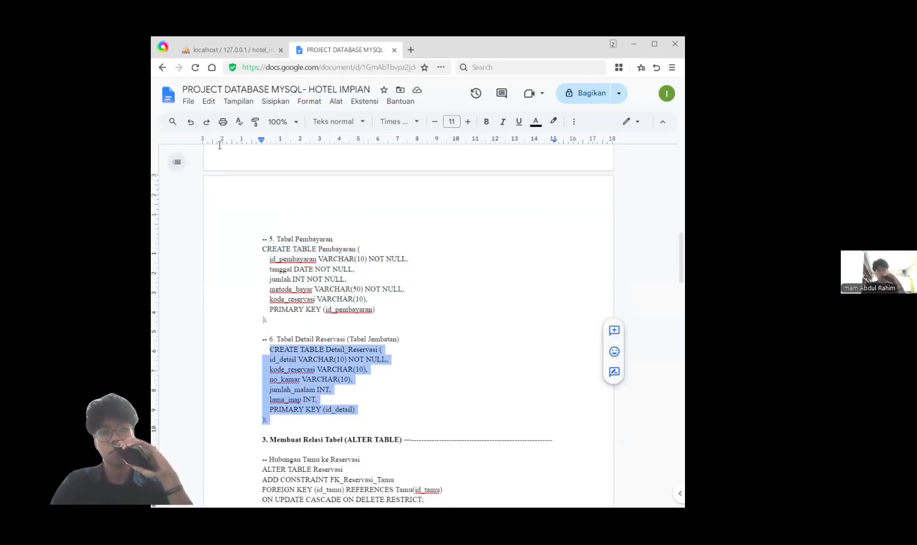
{"action": "left_click", "coordinate": [231, 50]}
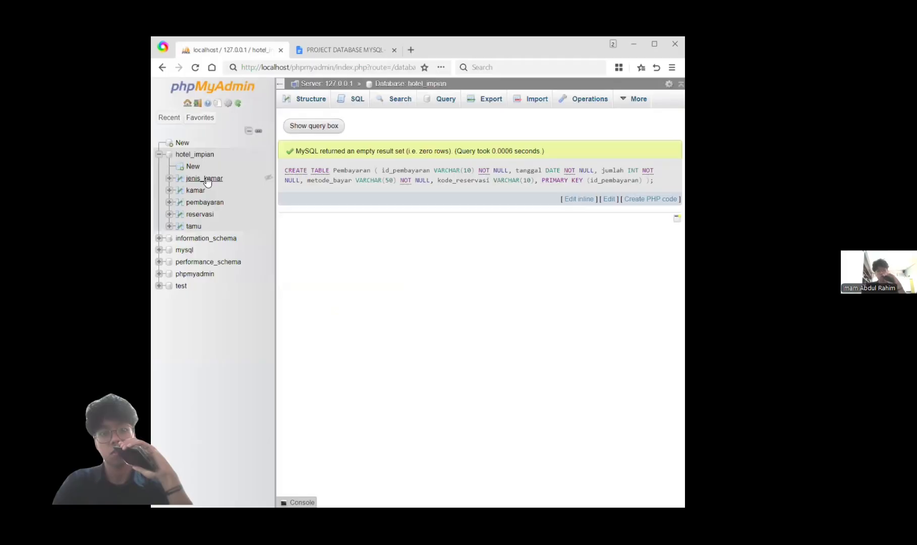
{"action": "left_click", "coordinate": [188, 155]}
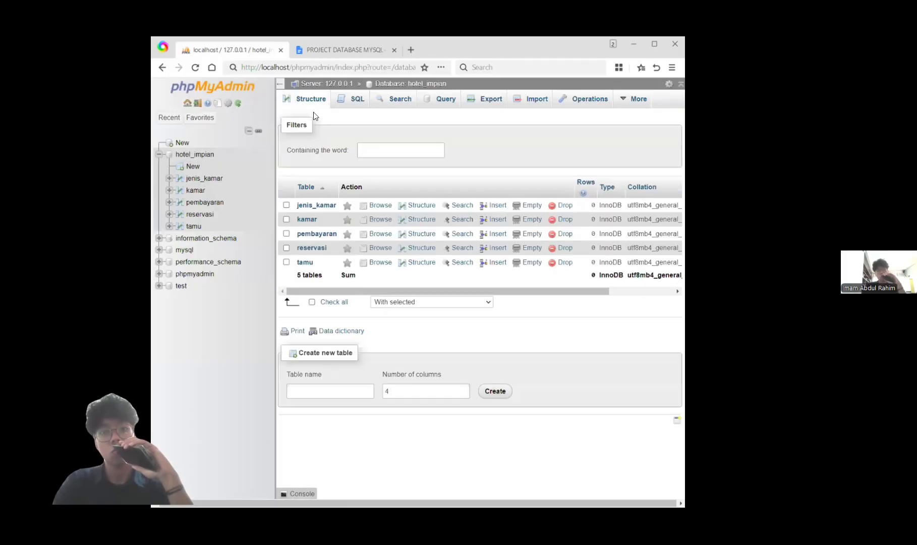
{"action": "left_click", "coordinate": [353, 99]}
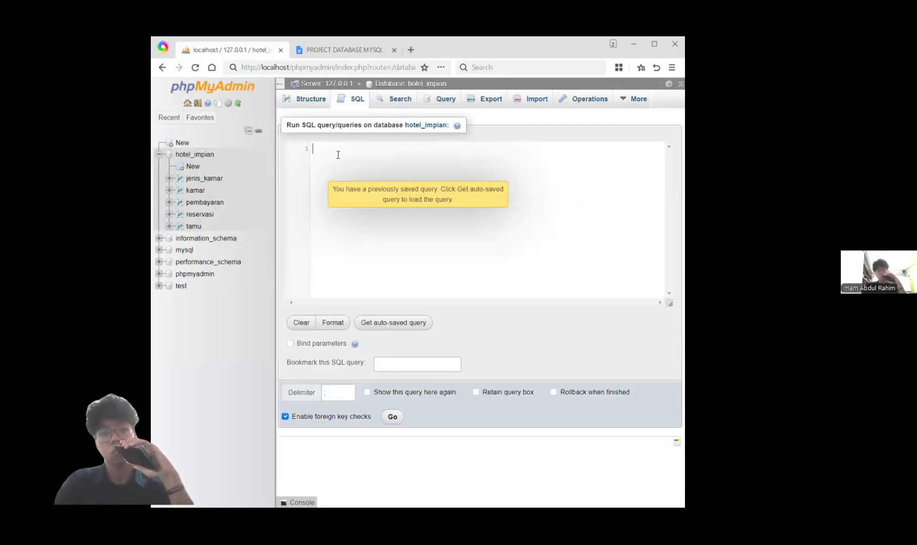
{"action": "key", "text": "ctrl+v"}
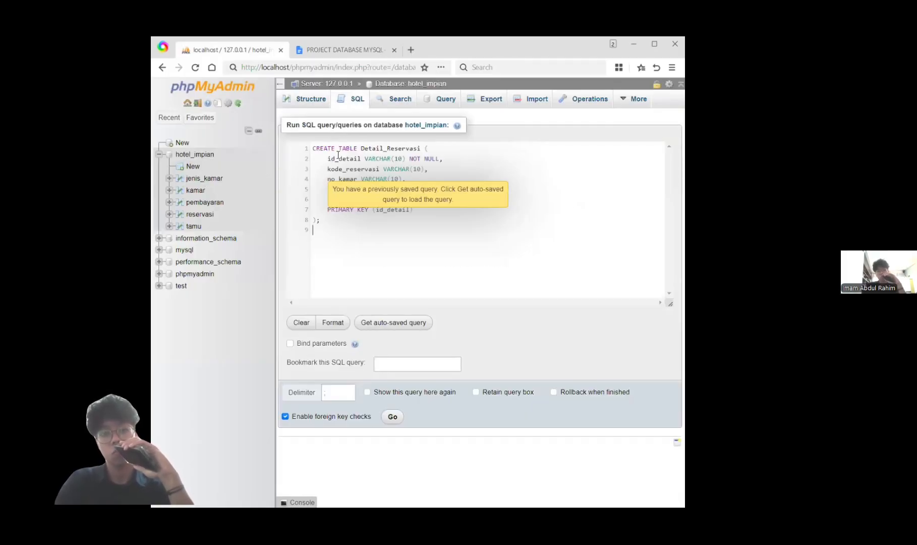
{"action": "left_click", "coordinate": [393, 417]}
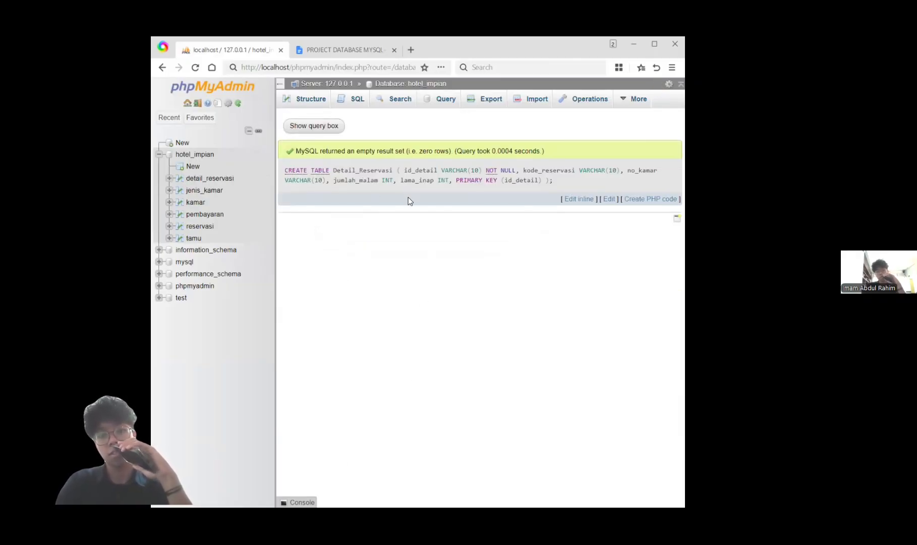
Step: Review the ALTER TABLE foreign key statements in the "Membuat Relasi Tabel" section of the Google Docs project document
{"action": "left_click", "coordinate": [328, 49]}
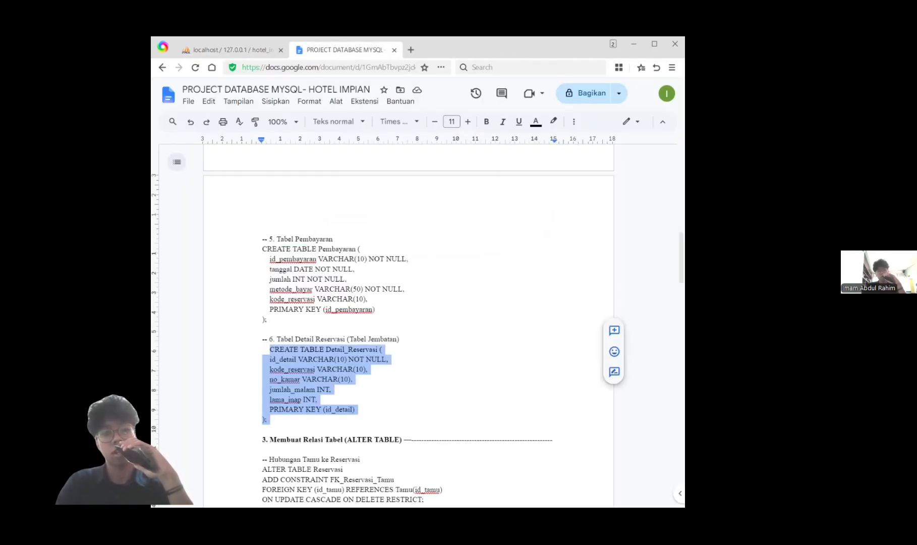
{"action": "scroll", "coordinate": [306, 340], "scroll_direction": "down", "scroll_amount": 3}
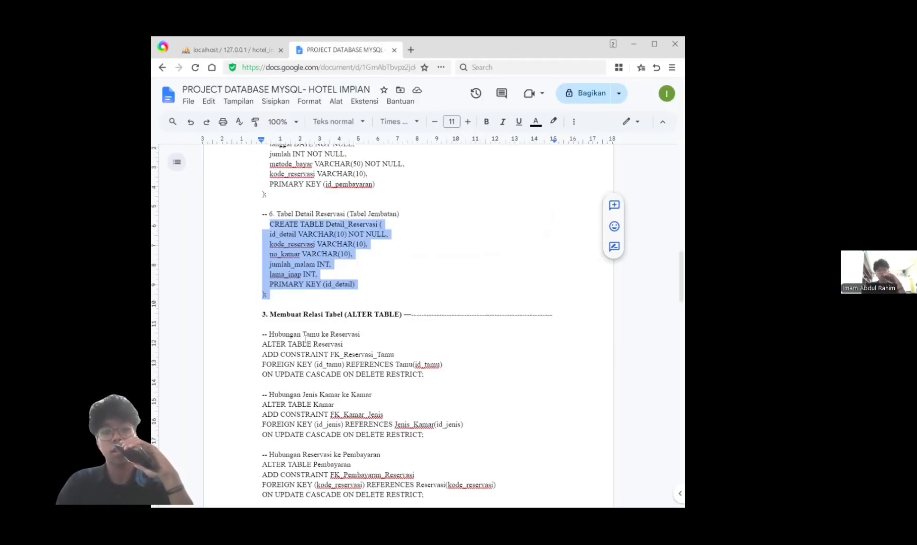
{"action": "left_click", "coordinate": [413, 348]}
{"action": "scroll", "coordinate": [412, 347], "scroll_direction": "down", "scroll_amount": 1}
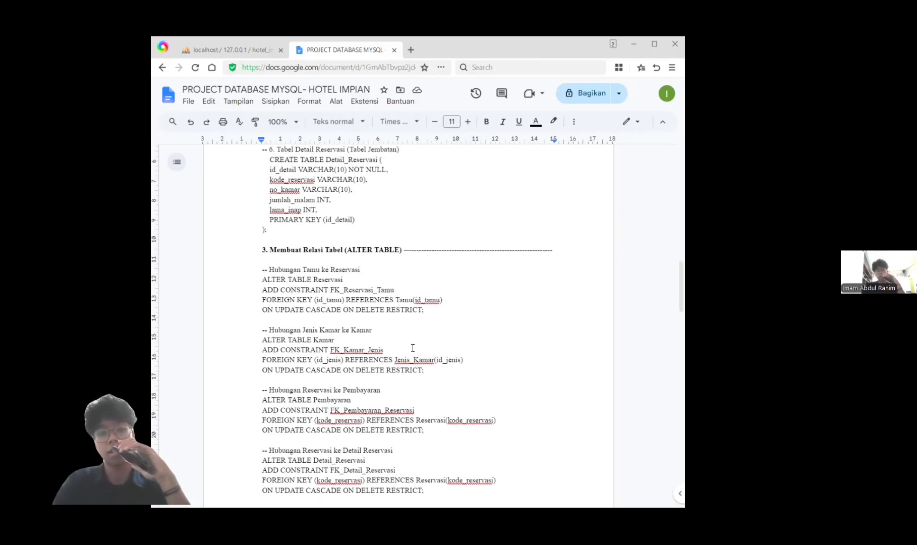
{"action": "scroll", "coordinate": [413, 347], "scroll_direction": "down", "scroll_amount": 1}
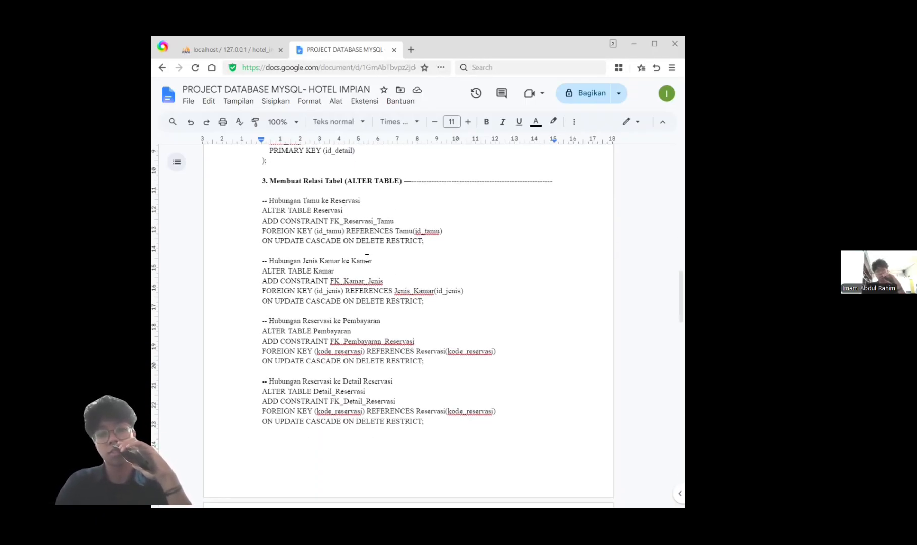
{"action": "scroll", "coordinate": [419, 272], "scroll_direction": "down", "scroll_amount": 1}
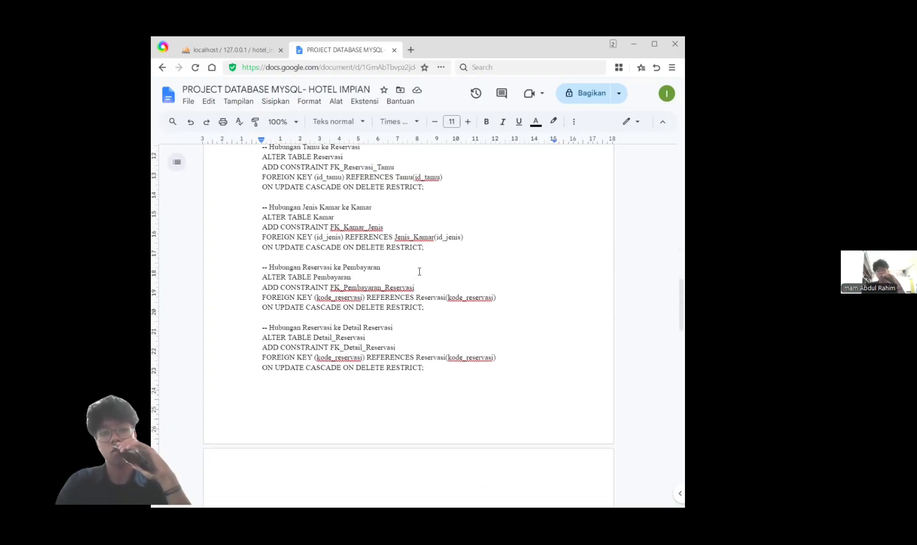
{"action": "scroll", "coordinate": [405, 281], "scroll_direction": "down", "scroll_amount": 1}
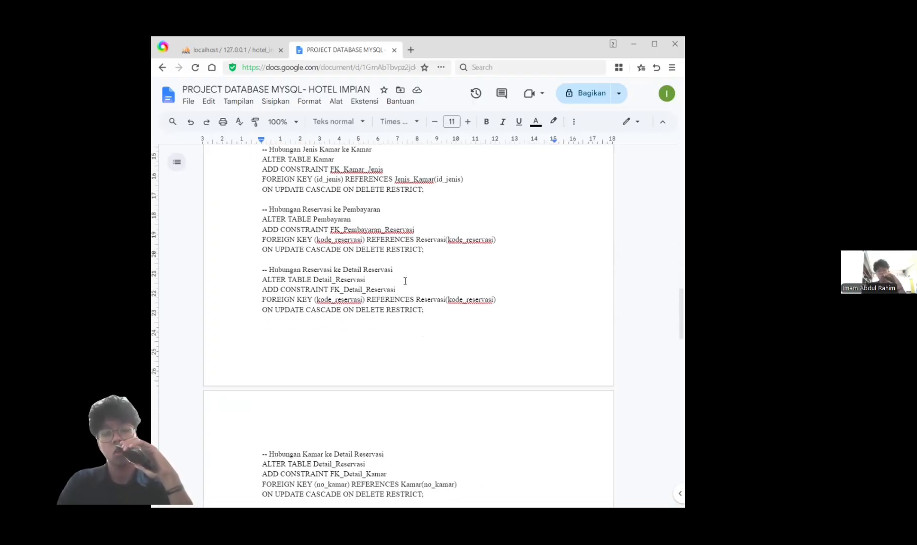
{"action": "scroll", "coordinate": [379, 311], "scroll_direction": "down", "scroll_amount": 3}
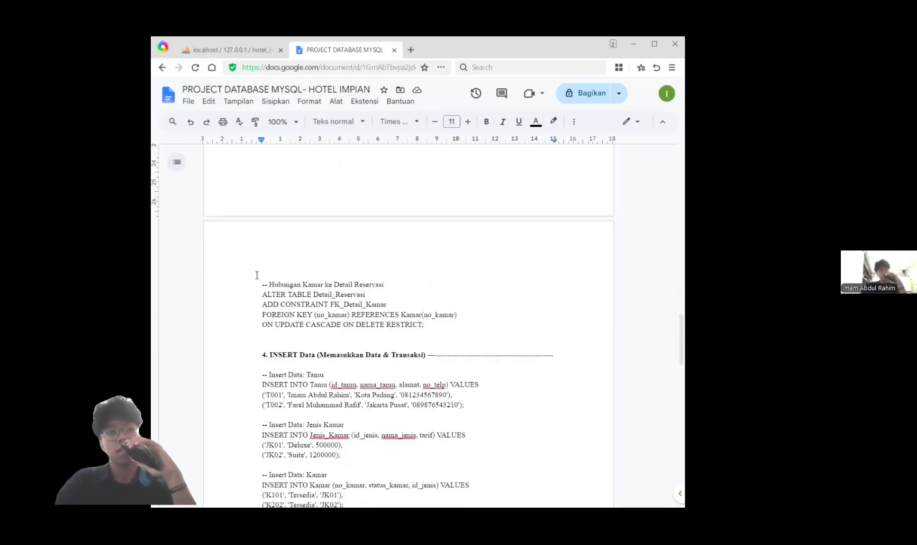
{"action": "scroll", "coordinate": [281, 274], "scroll_direction": "up", "scroll_amount": 4}
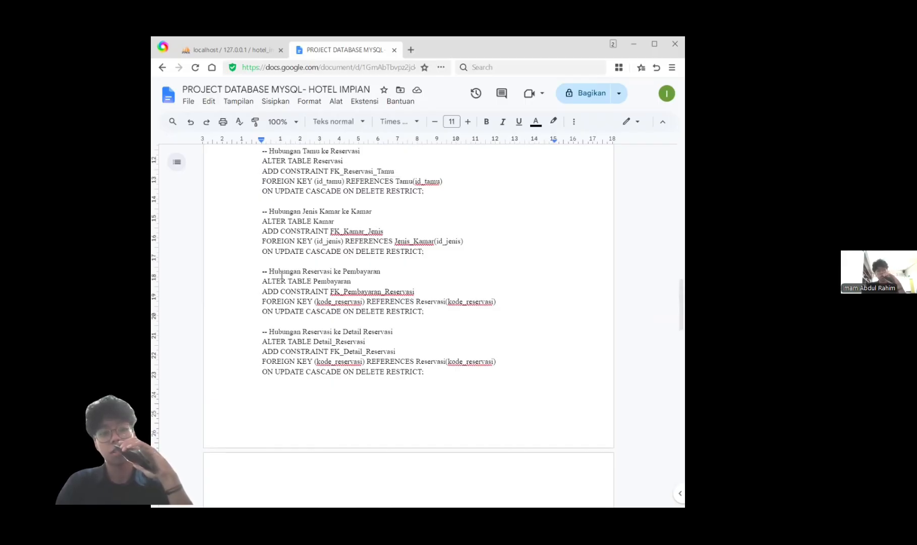
{"action": "scroll", "coordinate": [281, 275], "scroll_direction": "up", "scroll_amount": 1}
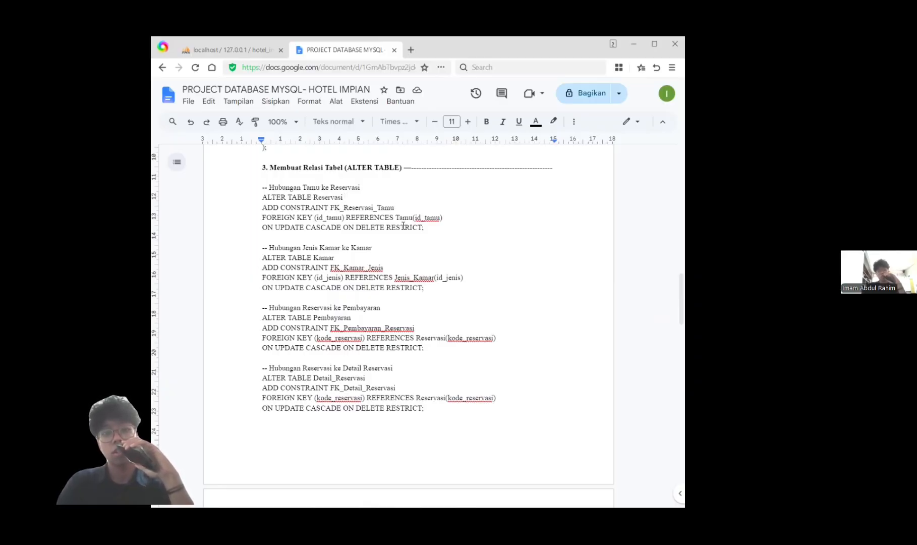
Step: Copy the Tamu-to-Reservasi ALTER TABLE statement from the project document and run it on hotel_impian in phpMyAdmin to add FK_Reservasi_Tamu
{"action": "left_click_drag", "start_coordinate": [425, 228], "coordinate": [261, 197]}
{"action": "key", "text": "ctrl+c"}
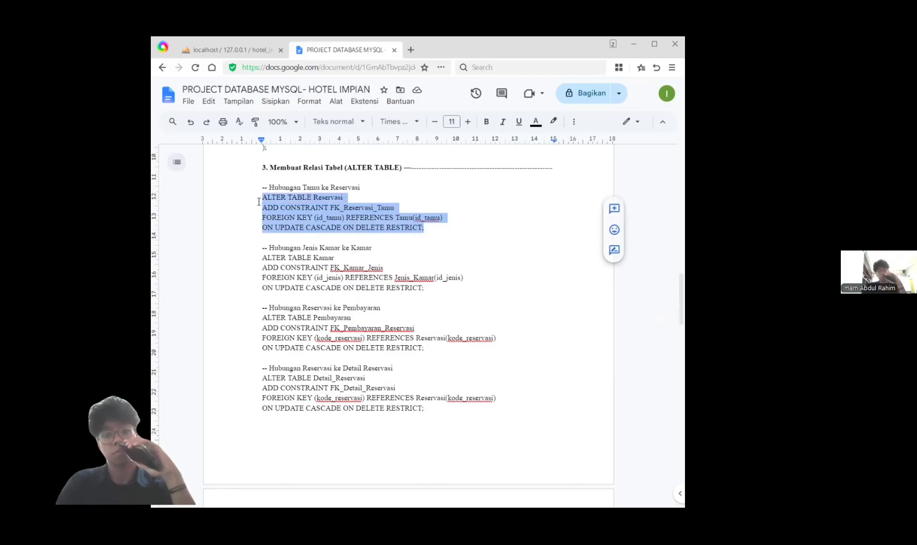
{"action": "left_click", "coordinate": [230, 51]}
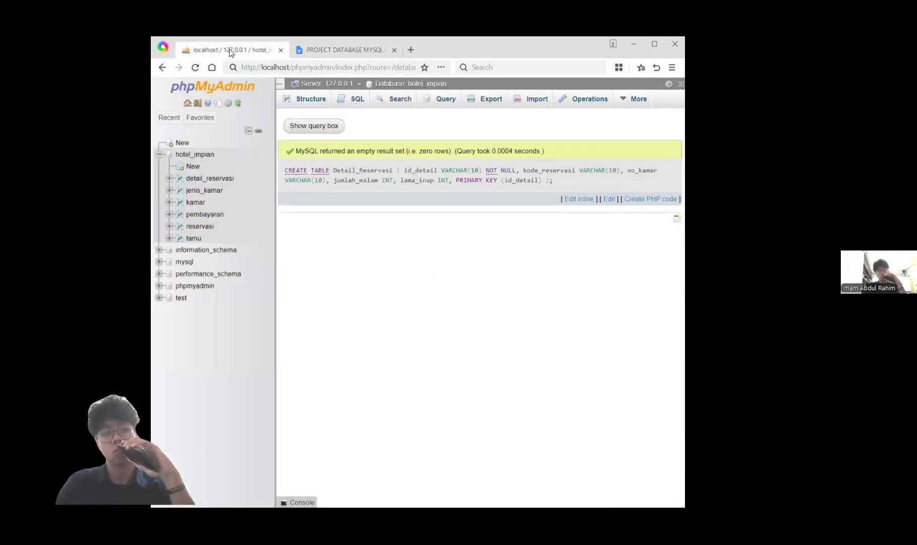
{"action": "left_click", "coordinate": [201, 154]}
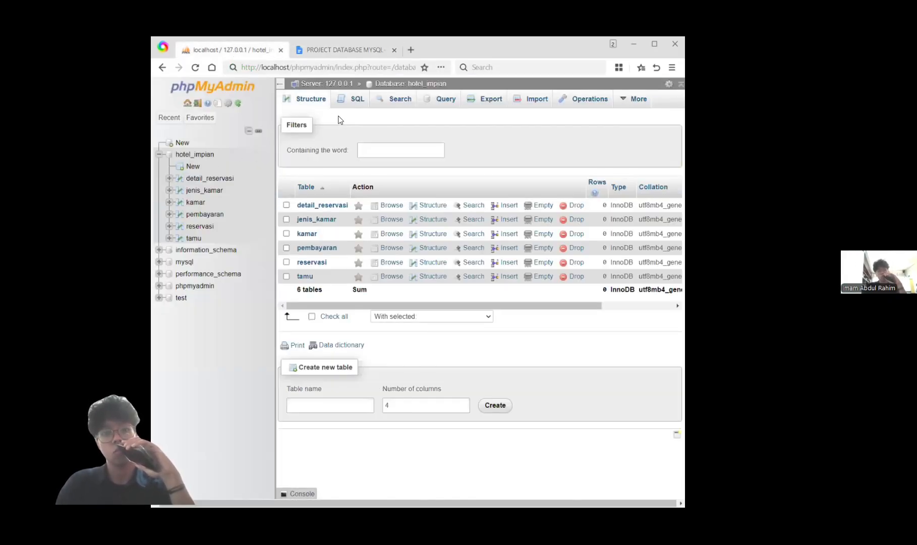
{"action": "left_click", "coordinate": [348, 106]}
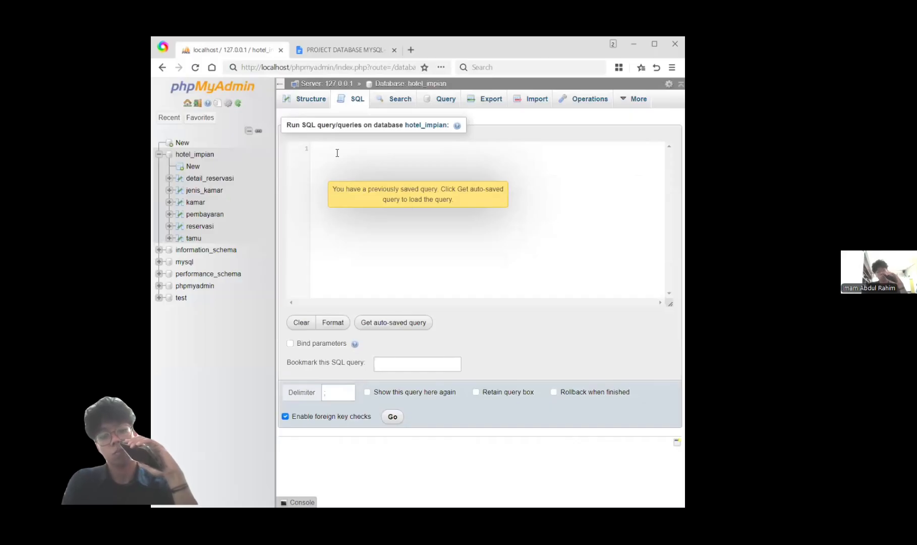
{"action": "key", "text": "ctrl+v"}
{"action": "left_click", "coordinate": [392, 419]}
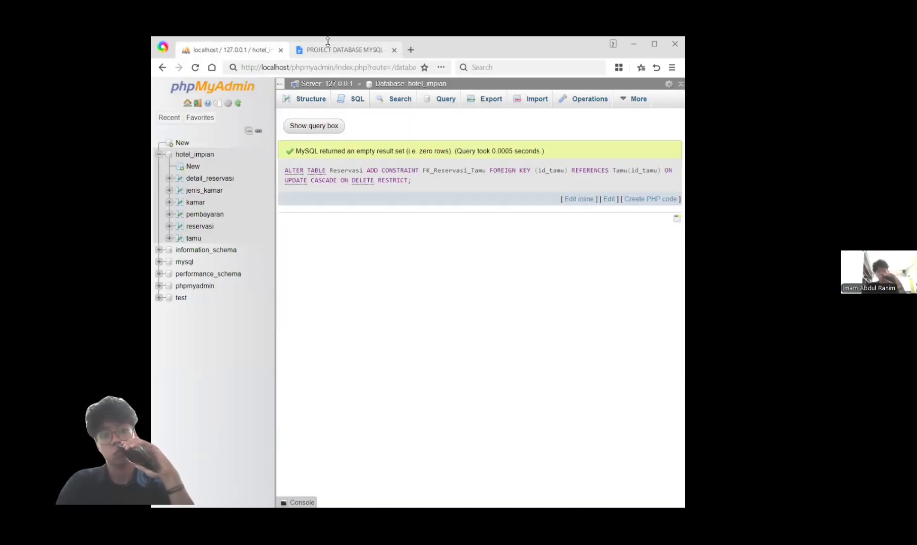
Step: Link Kamar to Jenis_Kamar by copying the FK_Kamar_Jenis ALTER TABLE statement from the Google Docs document and executing it in phpMyAdmin
{"action": "left_click", "coordinate": [327, 43]}
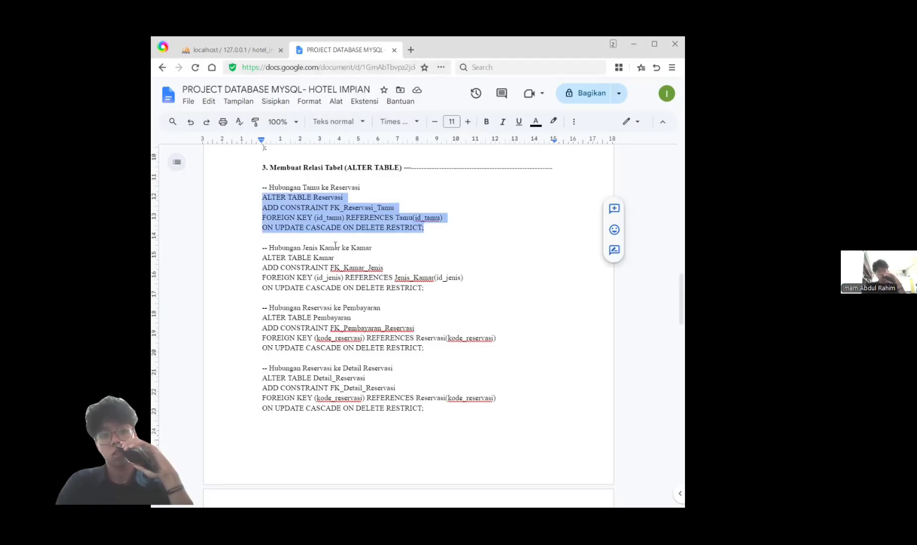
{"action": "scroll", "coordinate": [335, 246], "scroll_direction": "down", "scroll_amount": 1}
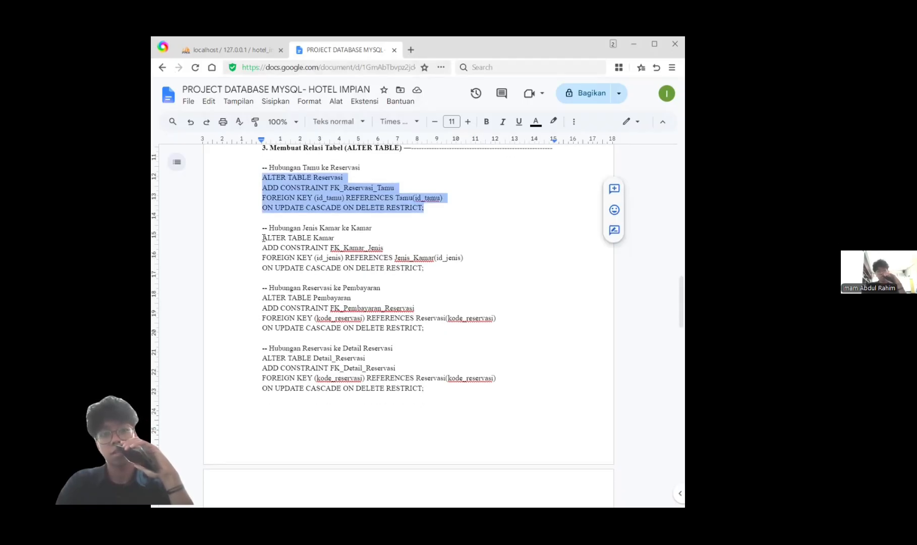
{"action": "left_click_drag", "start_coordinate": [263, 237], "coordinate": [437, 269]}
{"action": "key", "text": "ctrl+c"}
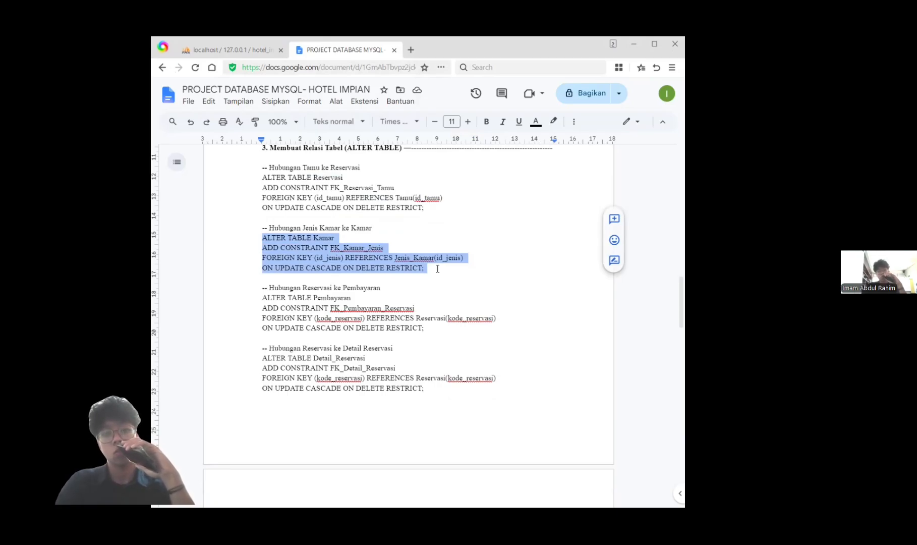
{"action": "left_click", "coordinate": [437, 268]}
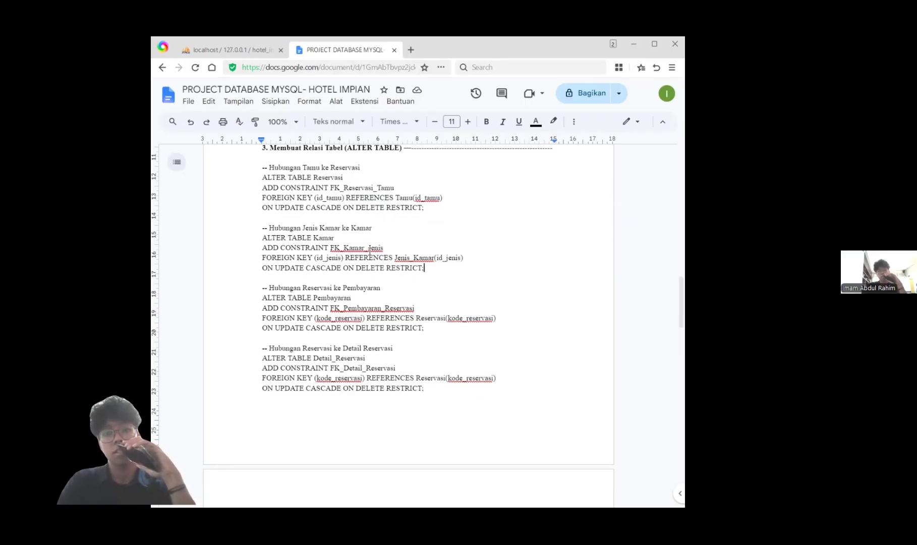
{"action": "left_click", "coordinate": [269, 49]}
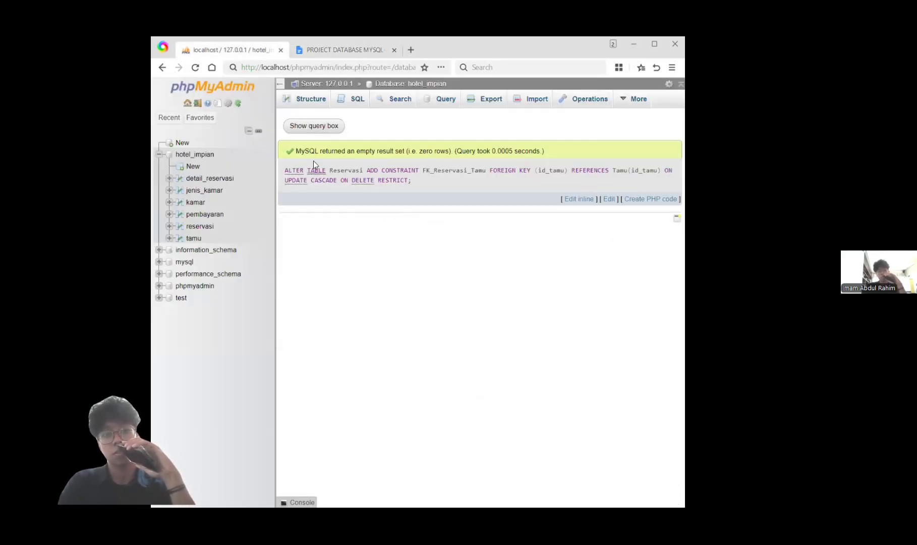
{"action": "left_click", "coordinate": [342, 104]}
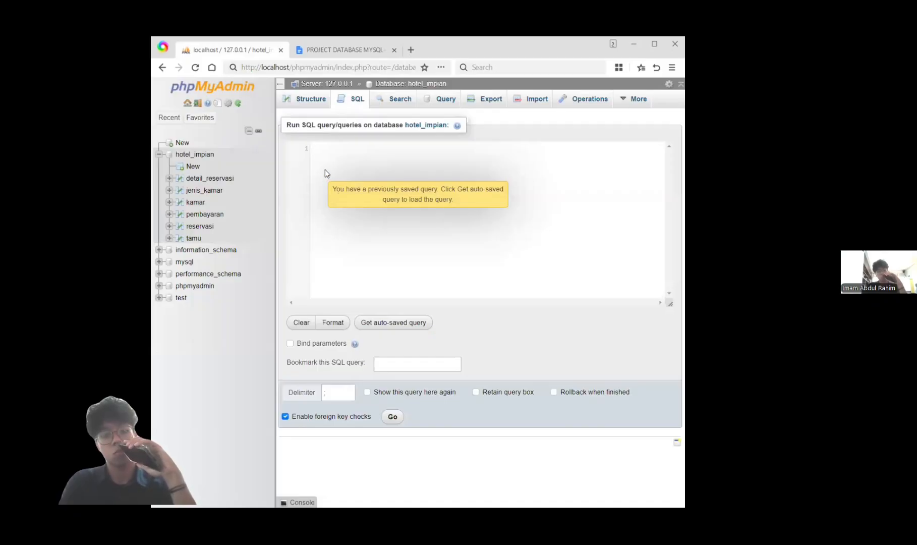
{"action": "key", "text": "ctrl+v"}
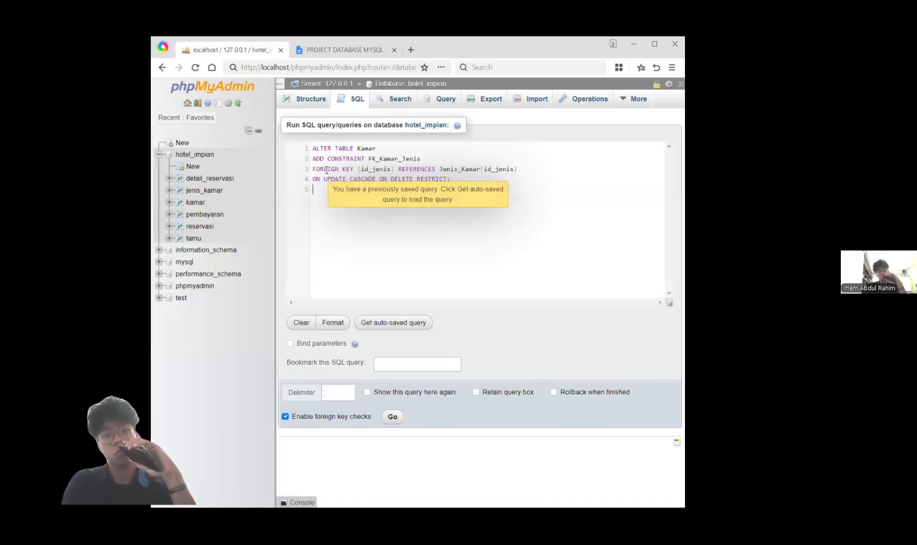
{"action": "left_click", "coordinate": [185, 151]}
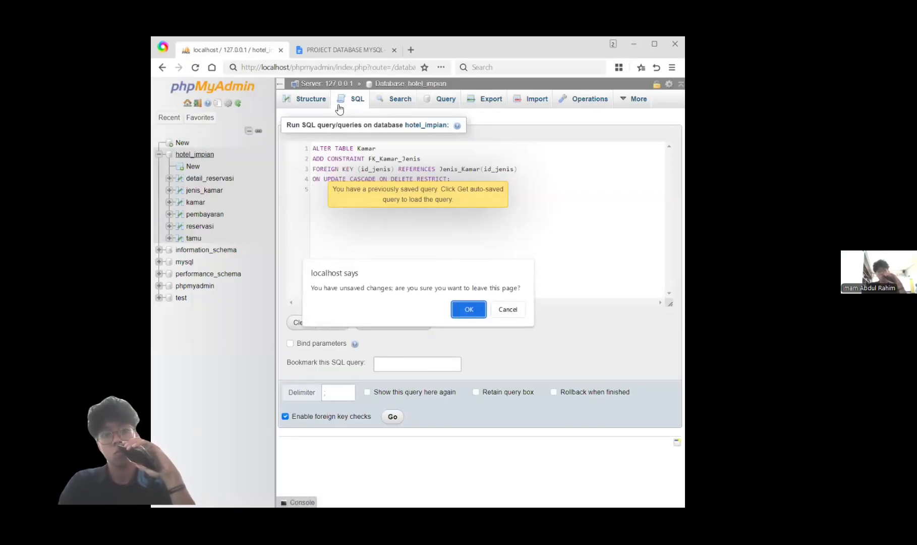
{"action": "left_click", "coordinate": [506, 305]}
{"action": "left_click", "coordinate": [392, 416]}
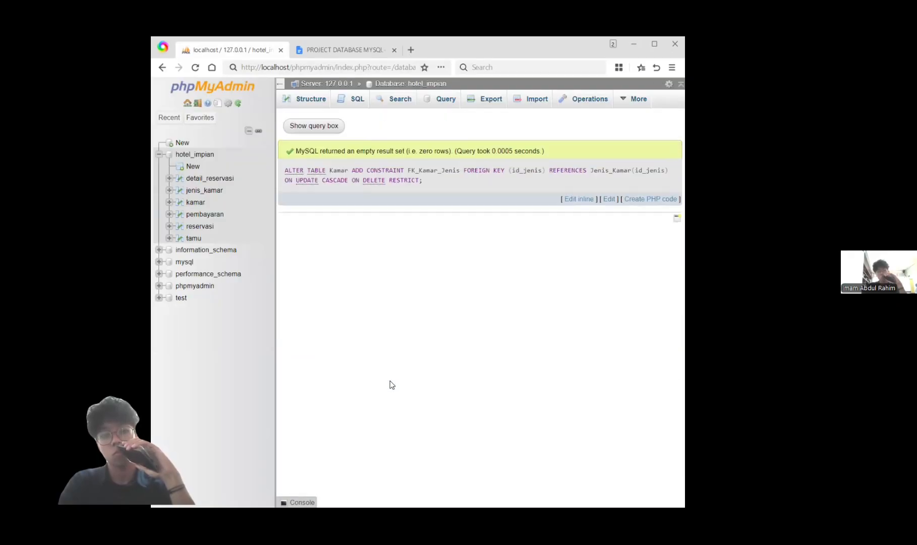
Step: Add the FK_Pembayaran_Reservasi foreign key on kode_reservasi by running its ALTER TABLE Pembayaran statement from the project document on hotel_impian
{"action": "left_click", "coordinate": [332, 52]}
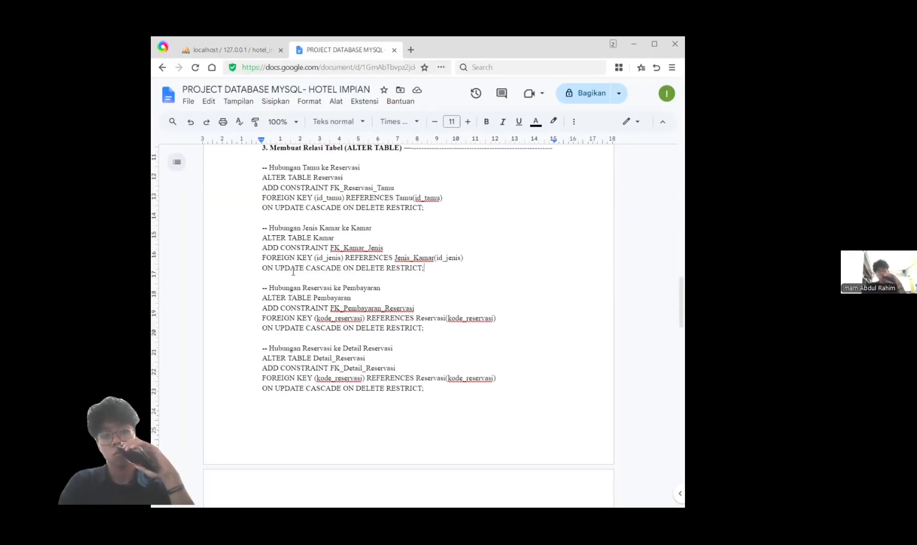
{"action": "left_click_drag", "start_coordinate": [262, 298], "coordinate": [434, 331]}
{"action": "key", "text": "ctrl+c"}
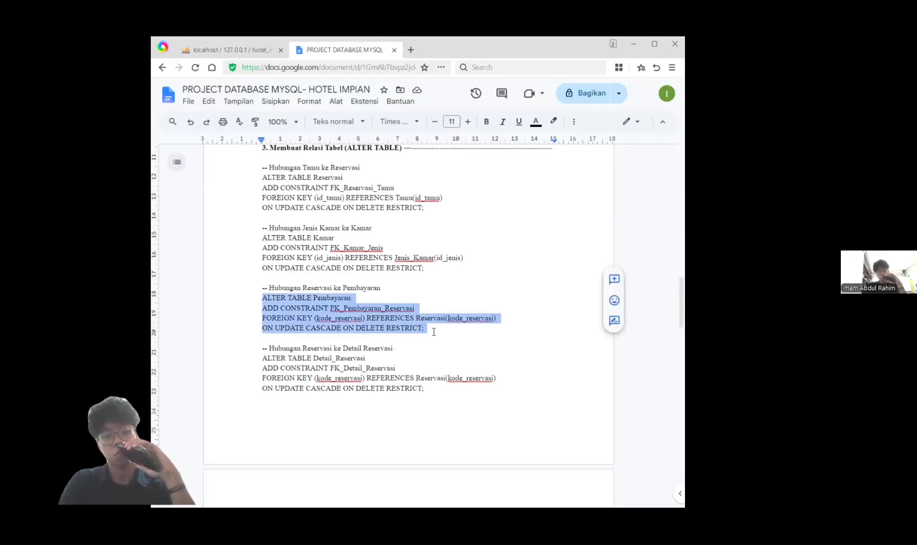
{"action": "left_click", "coordinate": [237, 52]}
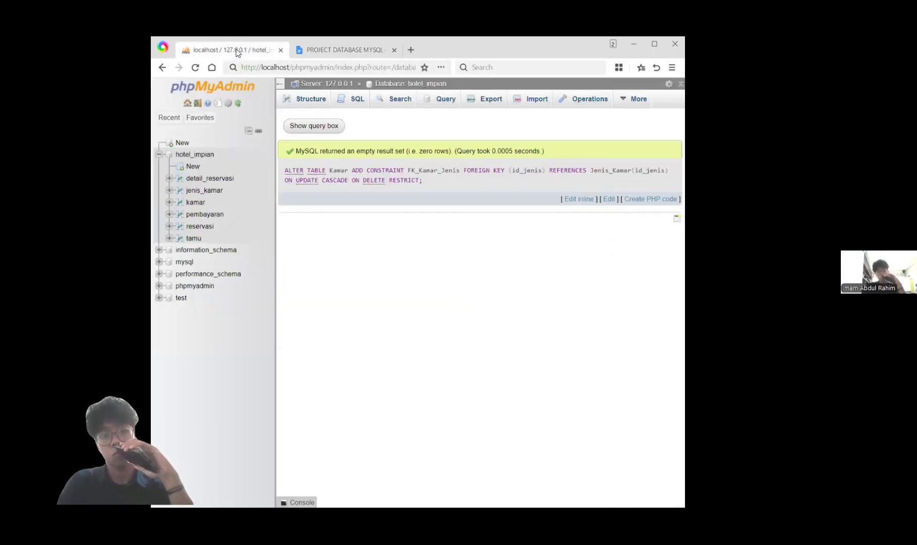
{"action": "left_click", "coordinate": [217, 154]}
{"action": "left_click", "coordinate": [351, 100]}
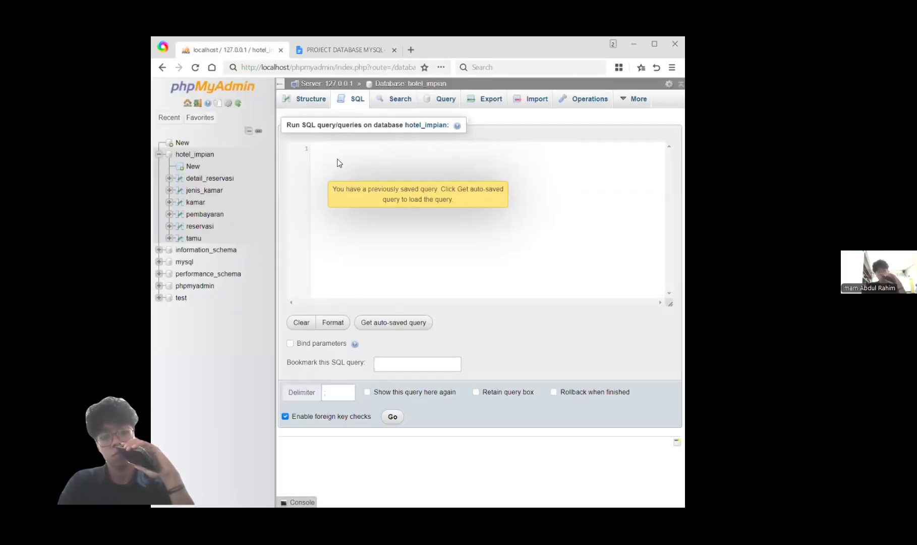
{"action": "key", "text": "ctrl+v"}
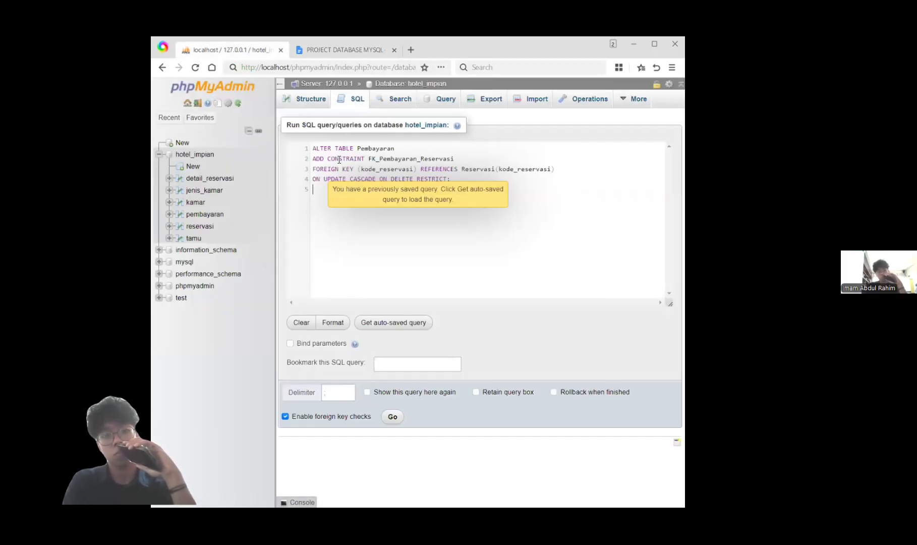
{"action": "left_click", "coordinate": [394, 418]}
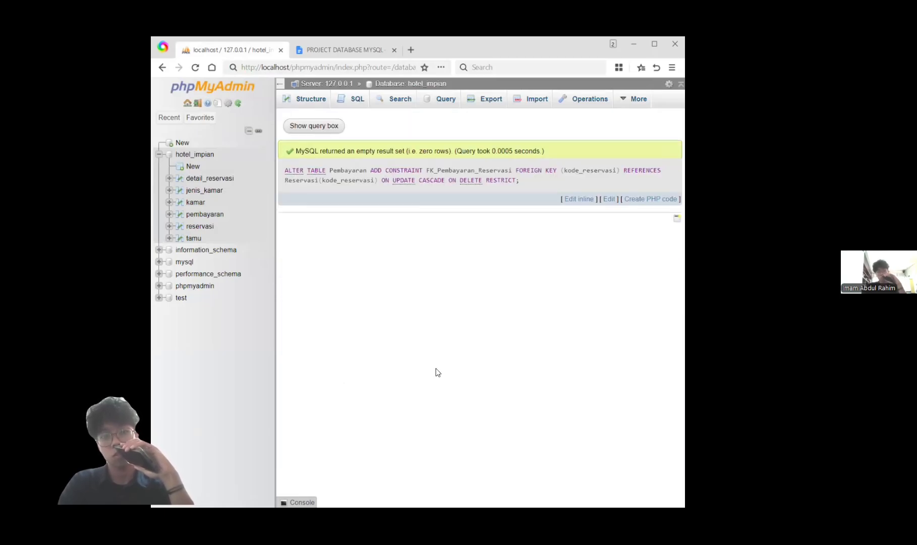
Step: Copy the FK_Detail_Reservasi statement from the project document and execute it in phpMyAdmin to relate Detail_Reservasi to Reservasi through kode_reservasi
{"action": "left_click", "coordinate": [348, 46]}
{"action": "scroll", "coordinate": [358, 291], "scroll_direction": "down", "scroll_amount": 3}
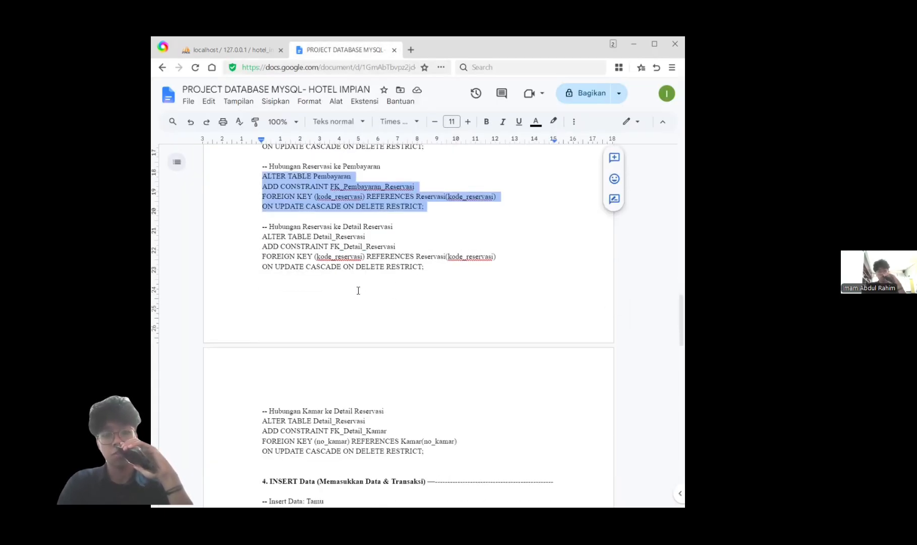
{"action": "scroll", "coordinate": [267, 236], "scroll_direction": "down", "scroll_amount": 1}
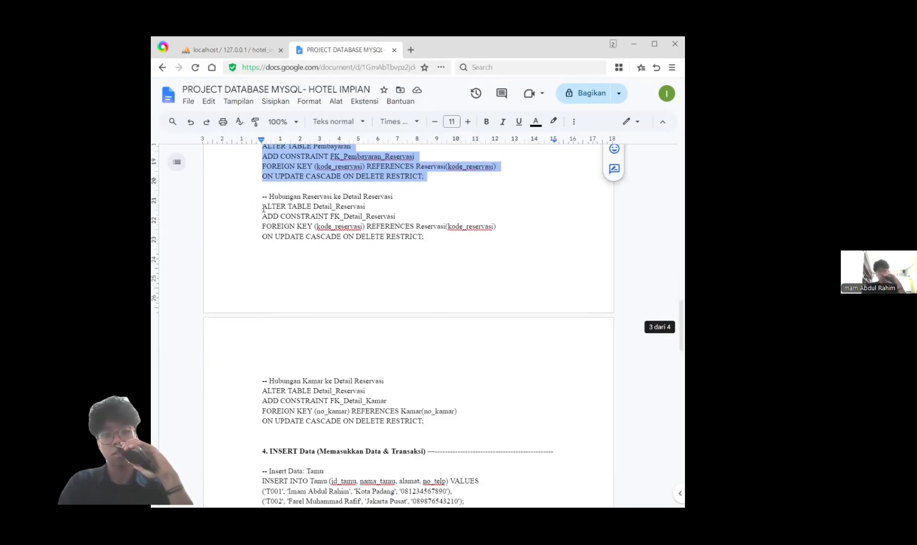
{"action": "left_click_drag", "start_coordinate": [264, 207], "coordinate": [431, 236]}
{"action": "key", "text": "ctrl+c"}
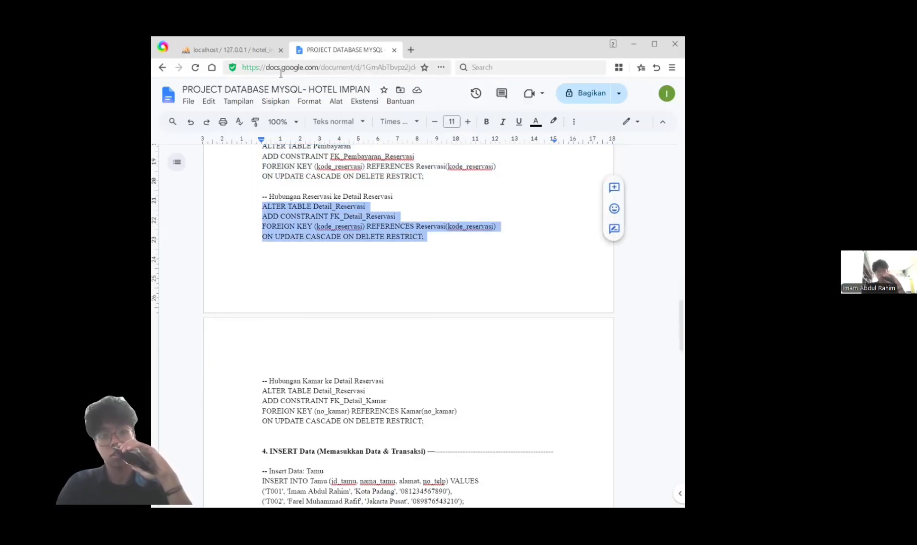
{"action": "left_click", "coordinate": [238, 54]}
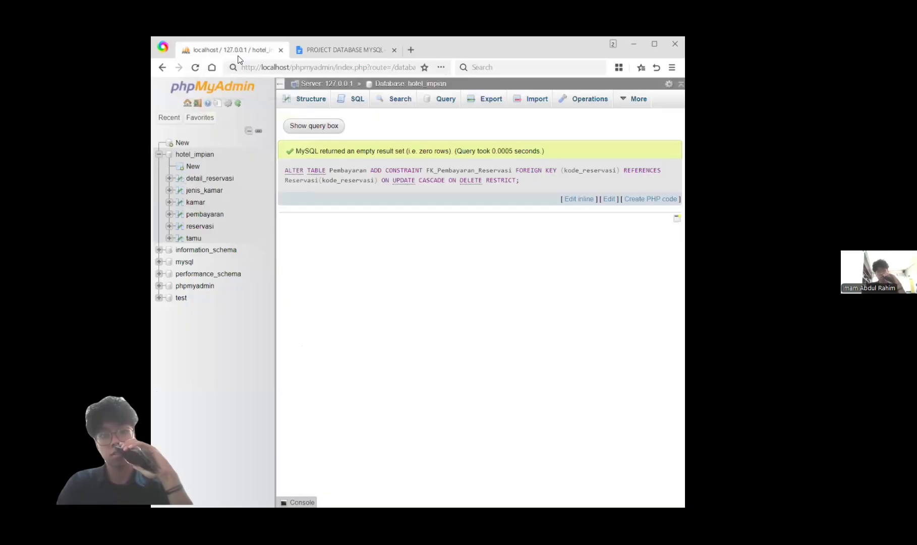
{"action": "left_click", "coordinate": [345, 105]}
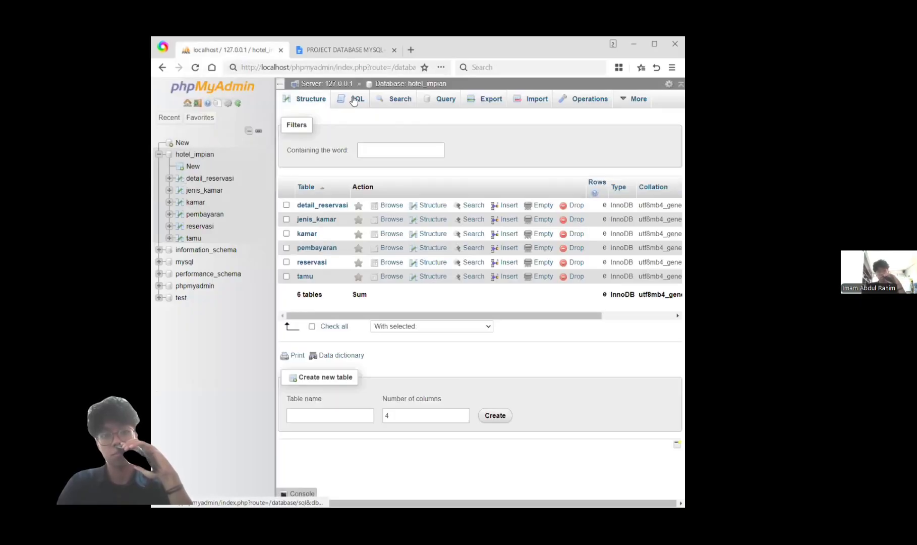
{"action": "left_click", "coordinate": [353, 101]}
{"action": "key", "text": "ctrl+v"}
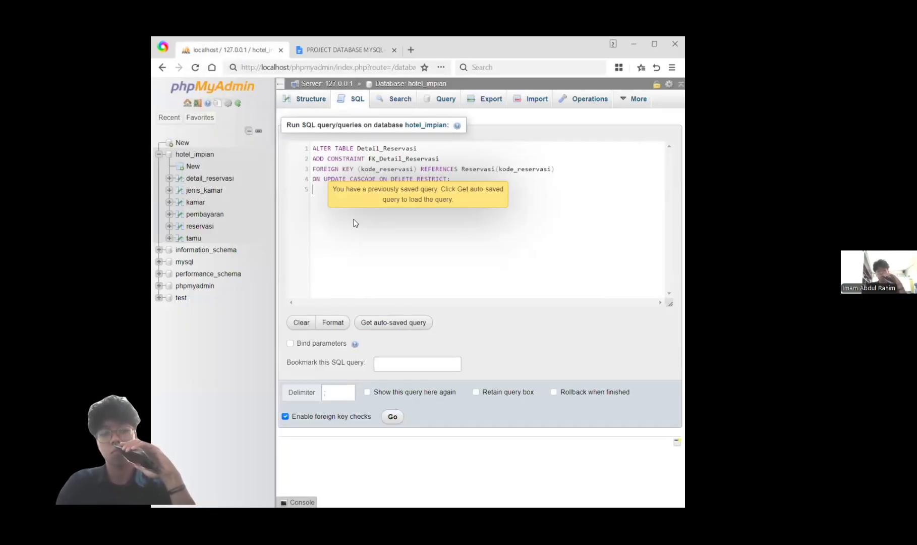
{"action": "left_click", "coordinate": [392, 416]}
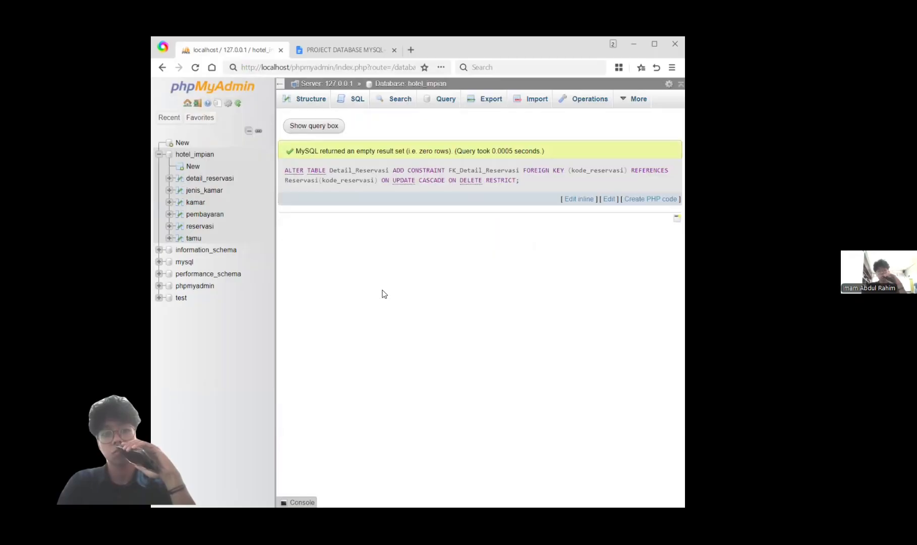
Step: Relate Detail_Reservasi to Kamar through no_kamar by running the document's FK_Detail_Kamar ALTER TABLE statement on hotel_impian in phpMyAdmin
{"action": "left_click", "coordinate": [343, 50]}
{"action": "scroll", "coordinate": [347, 257], "scroll_direction": "down", "scroll_amount": 2}
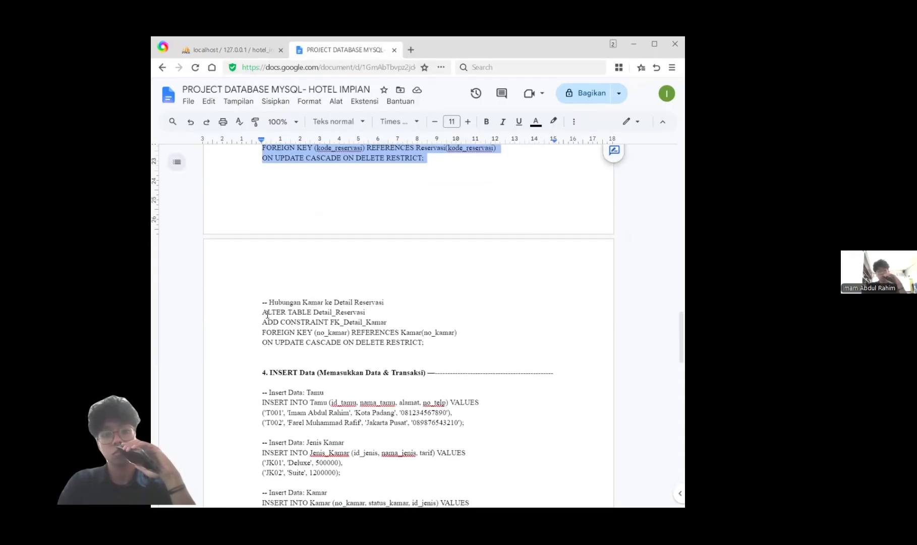
{"action": "left_click_drag", "start_coordinate": [262, 313], "coordinate": [439, 344]}
{"action": "key", "text": "ctrl+c"}
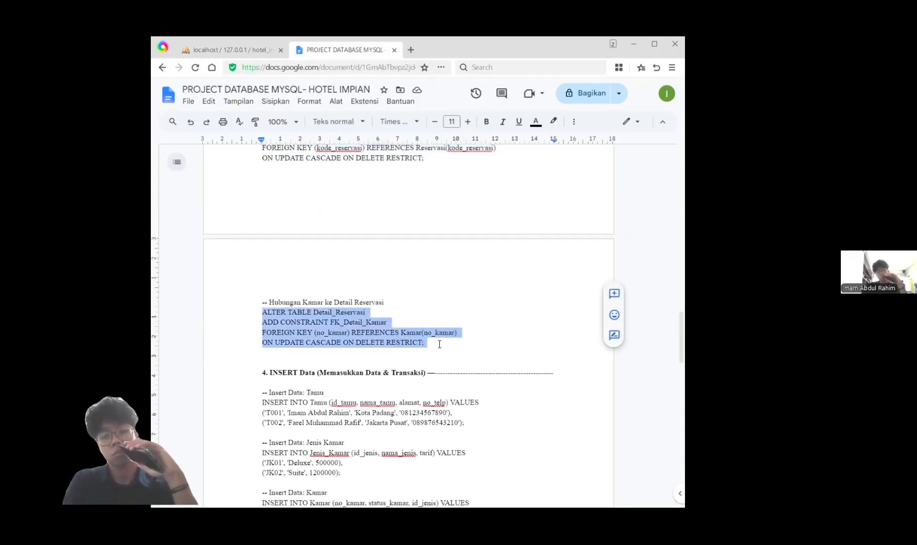
{"action": "left_click", "coordinate": [217, 49]}
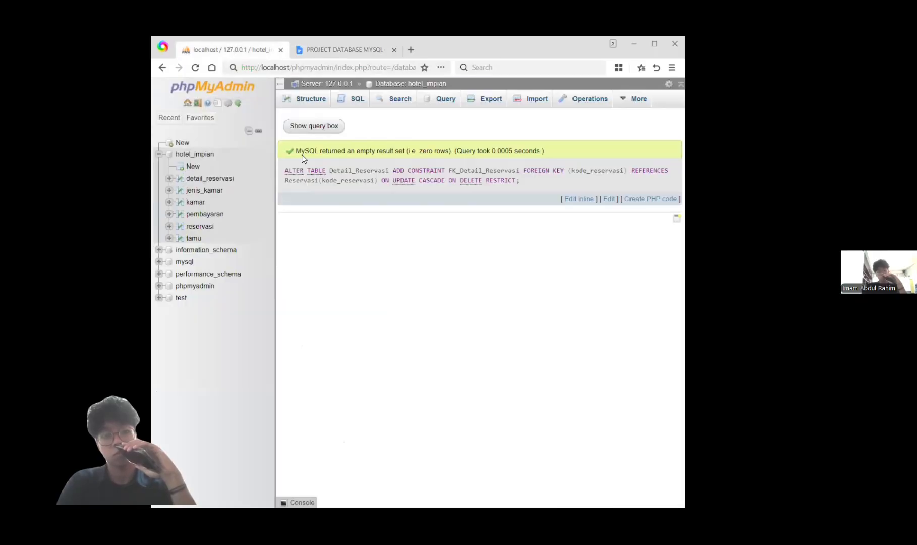
{"action": "left_click", "coordinate": [202, 156]}
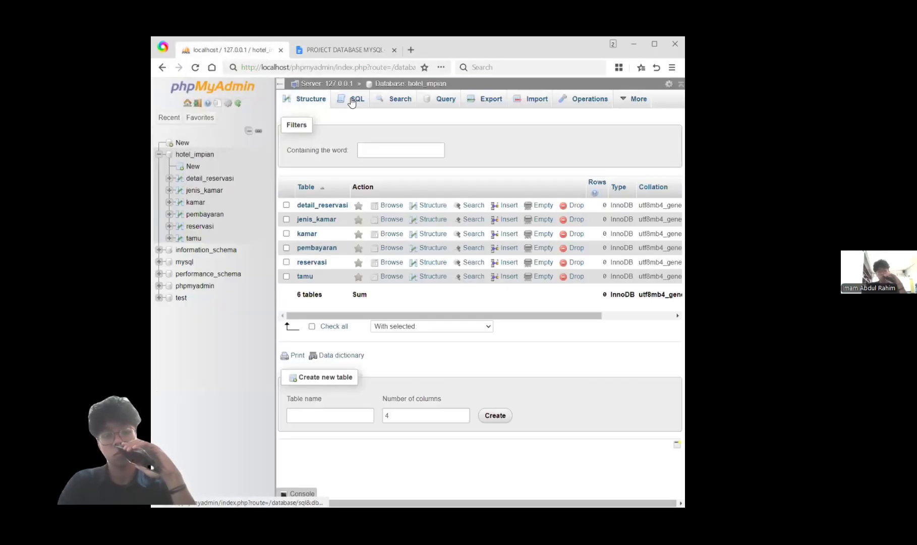
{"action": "key", "text": "ctrl+v"}
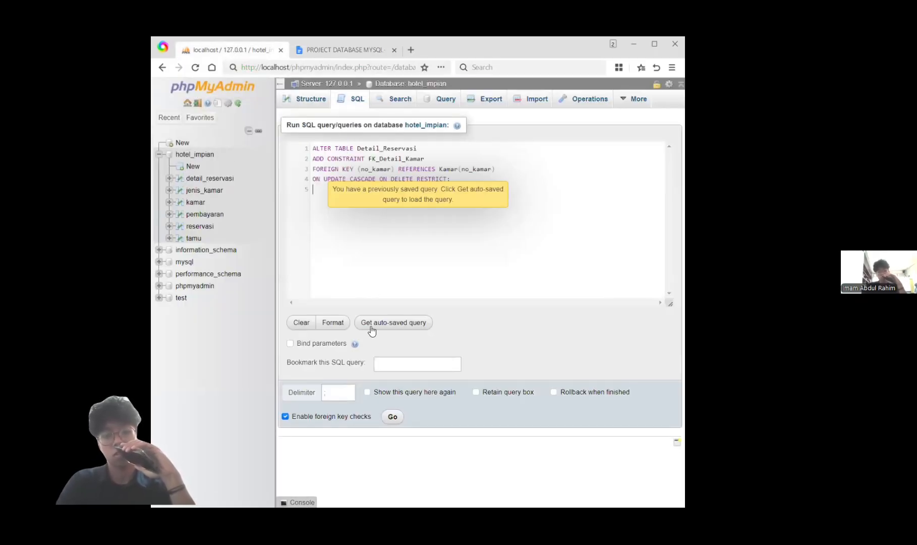
{"action": "left_click", "coordinate": [392, 417]}
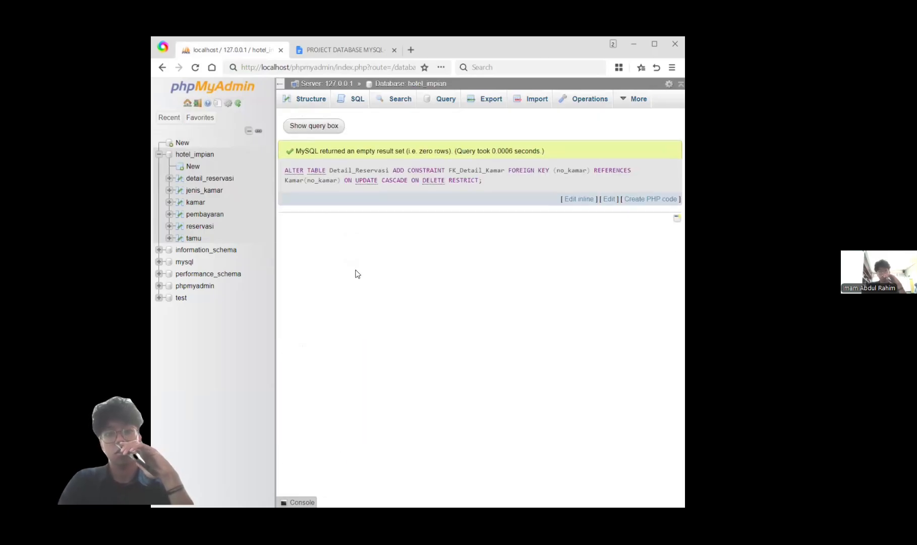
Step: Review the INSERT statements in section 4 of the Google Docs project document, from Tamu through Pembayaran
{"action": "left_click", "coordinate": [321, 57]}
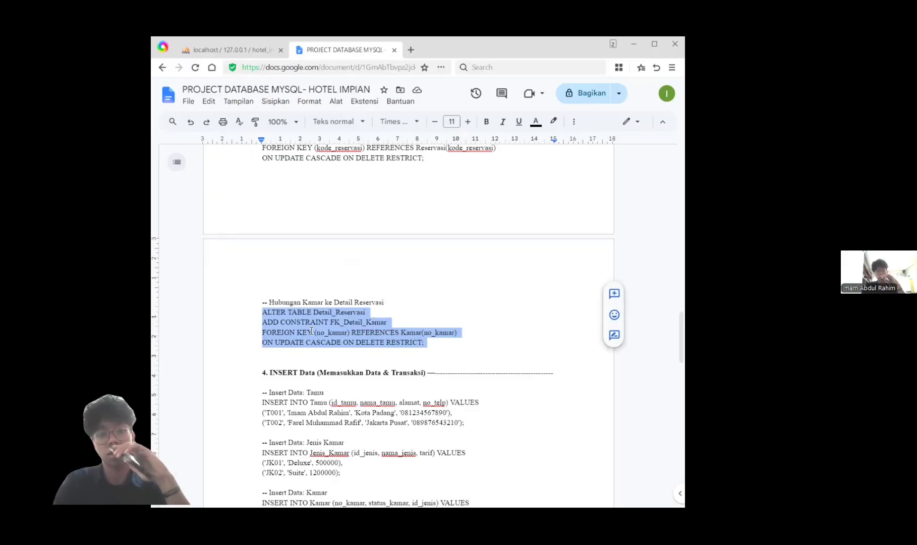
{"action": "scroll", "coordinate": [311, 331], "scroll_direction": "down", "scroll_amount": 3}
{"action": "scroll", "coordinate": [312, 330], "scroll_direction": "down", "scroll_amount": 2}
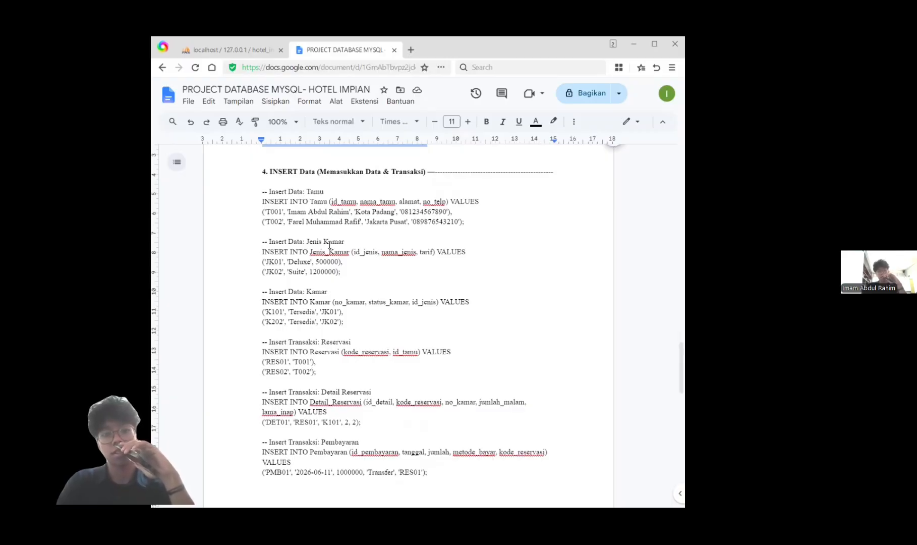
{"action": "scroll", "coordinate": [329, 246], "scroll_direction": "down", "scroll_amount": 1}
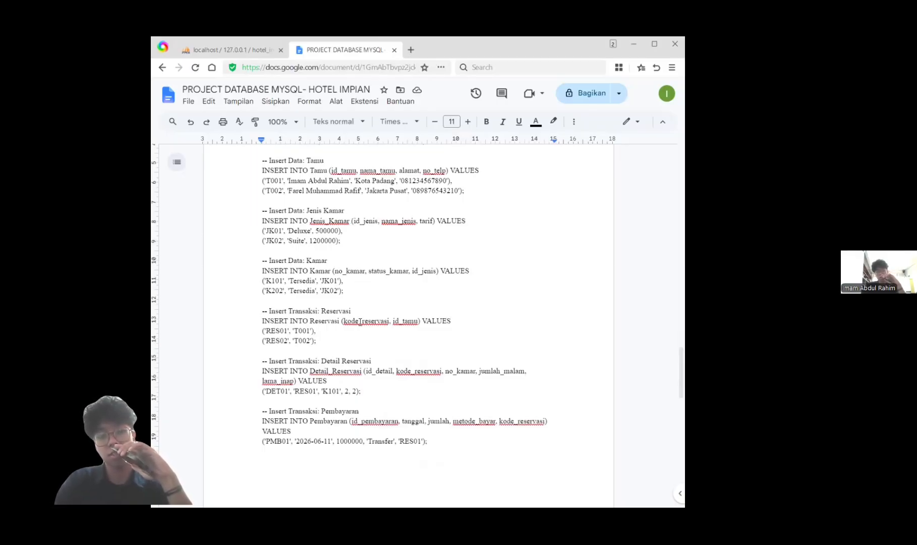
{"action": "scroll", "coordinate": [360, 380], "scroll_direction": "down", "scroll_amount": 1}
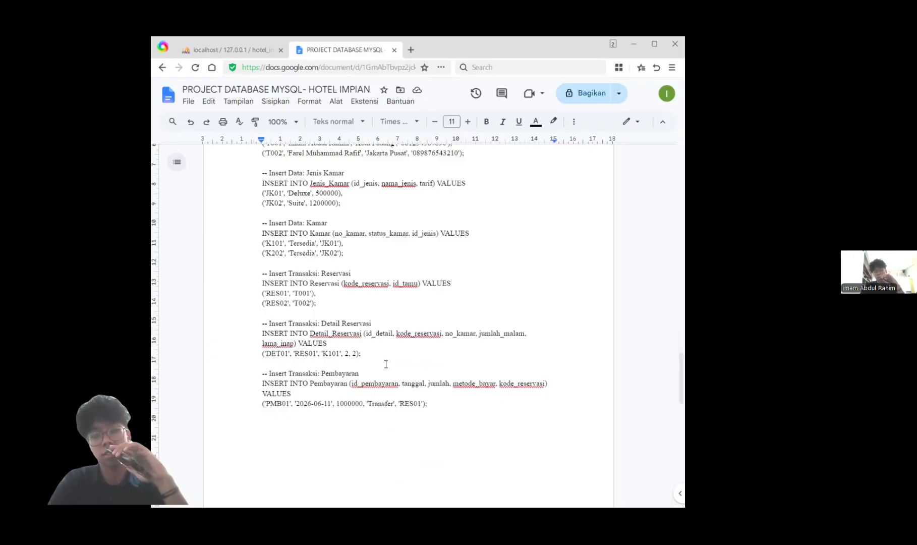
{"action": "scroll", "coordinate": [386, 363], "scroll_direction": "down", "scroll_amount": 2}
{"action": "scroll", "coordinate": [386, 363], "scroll_direction": "up", "scroll_amount": 1}
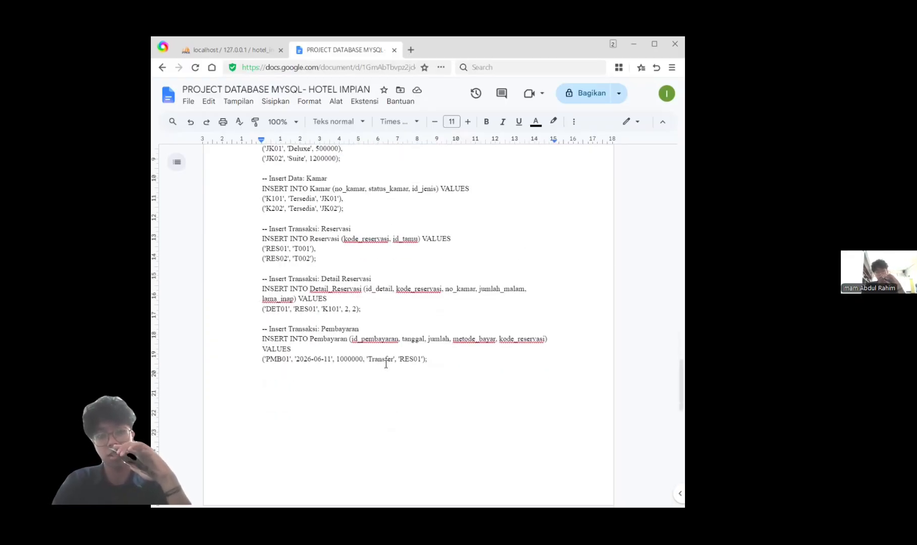
{"action": "scroll", "coordinate": [386, 363], "scroll_direction": "up", "scroll_amount": 3}
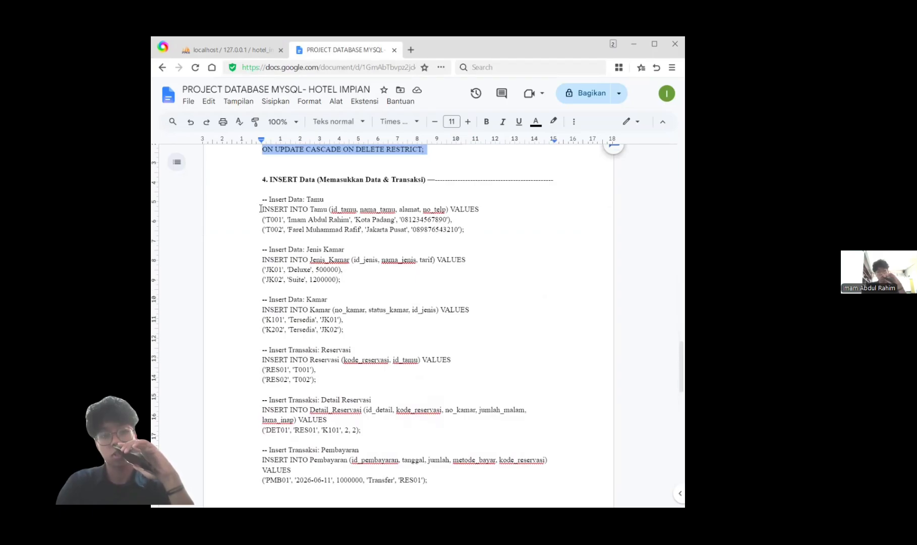
Step: Insert the two guest records into Tamu by copying the document's INSERT statement and executing it on hotel_impian in phpMyAdmin
{"action": "left_click_drag", "start_coordinate": [260, 208], "coordinate": [465, 211]}
{"action": "left_click", "coordinate": [417, 211]}
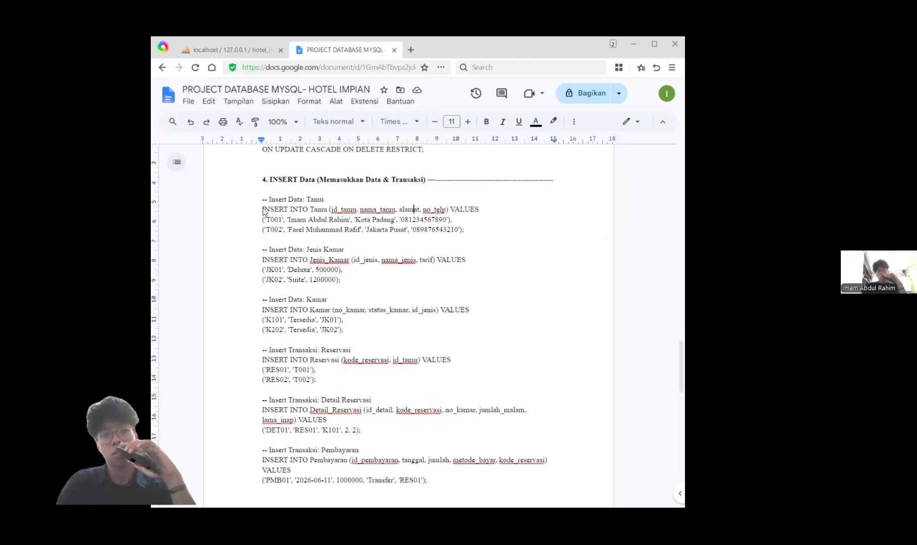
{"action": "left_click_drag", "start_coordinate": [263, 209], "coordinate": [472, 235]}
{"action": "key", "text": "ctrl+c"}
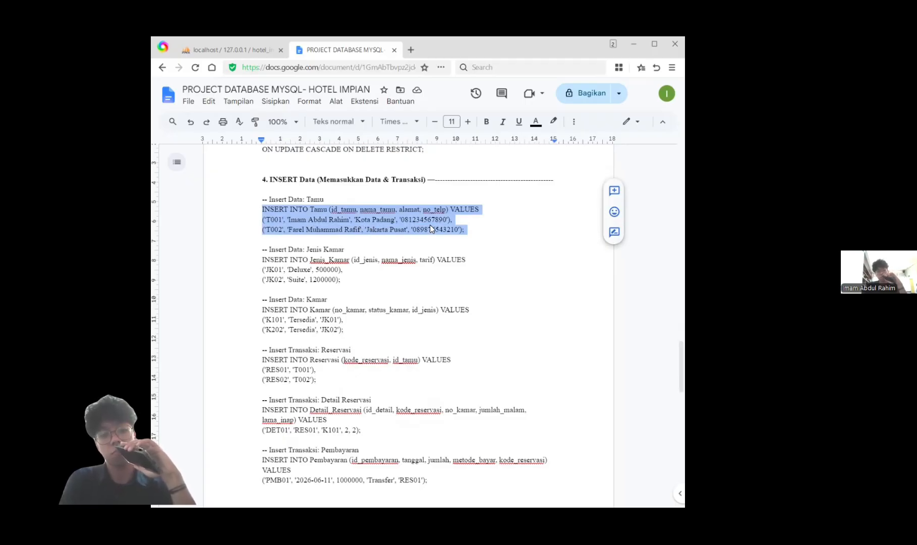
{"action": "left_click", "coordinate": [244, 42]}
{"action": "left_click", "coordinate": [205, 154]}
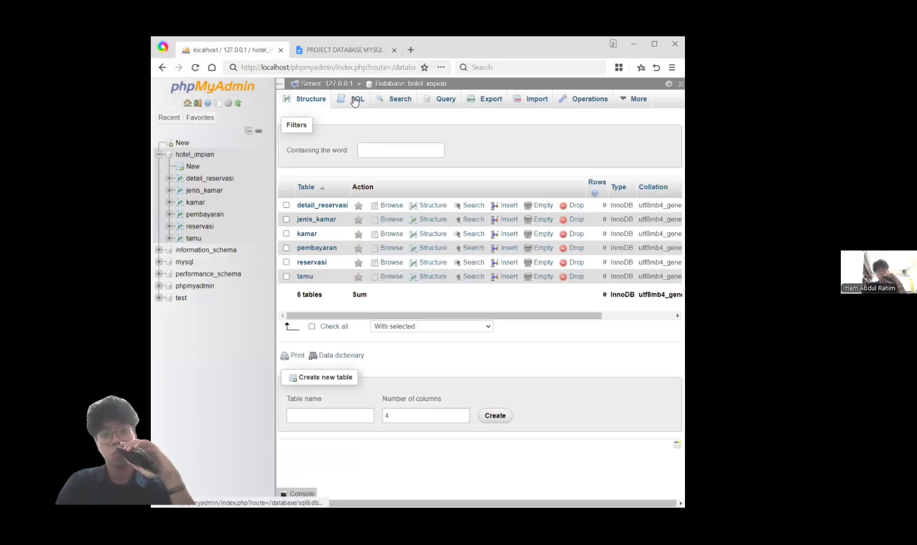
{"action": "left_click", "coordinate": [354, 99]}
{"action": "left_click", "coordinate": [367, 159]}
{"action": "key", "text": "ctrl+v"}
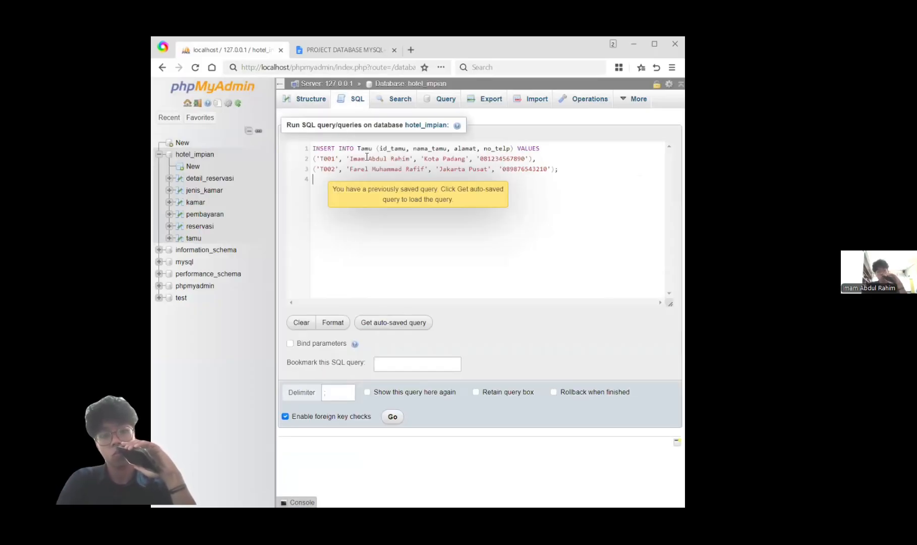
{"action": "left_click", "coordinate": [393, 417]}
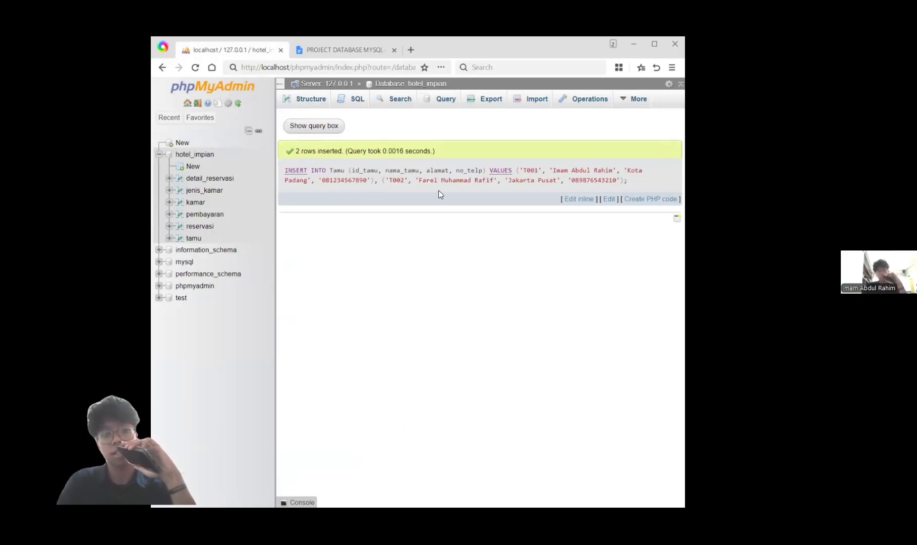
Step: Add room types JK01 Deluxe at 500000 and JK02 Suite at 1200000 by running the document's Jenis_Kamar INSERT statement on hotel_impian in phpMyAdmin
{"action": "left_click", "coordinate": [331, 50]}
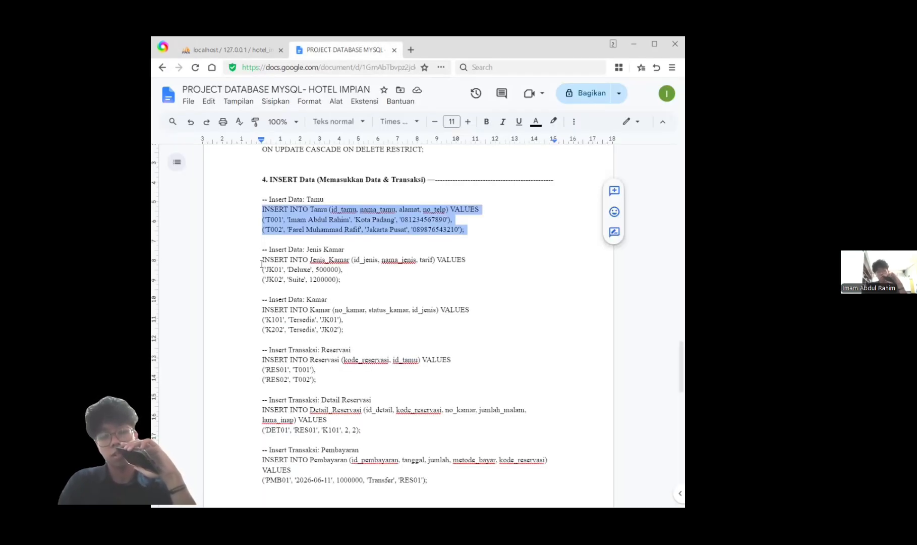
{"action": "left_click_drag", "start_coordinate": [262, 262], "coordinate": [354, 277]}
{"action": "key", "text": "ctrl+c"}
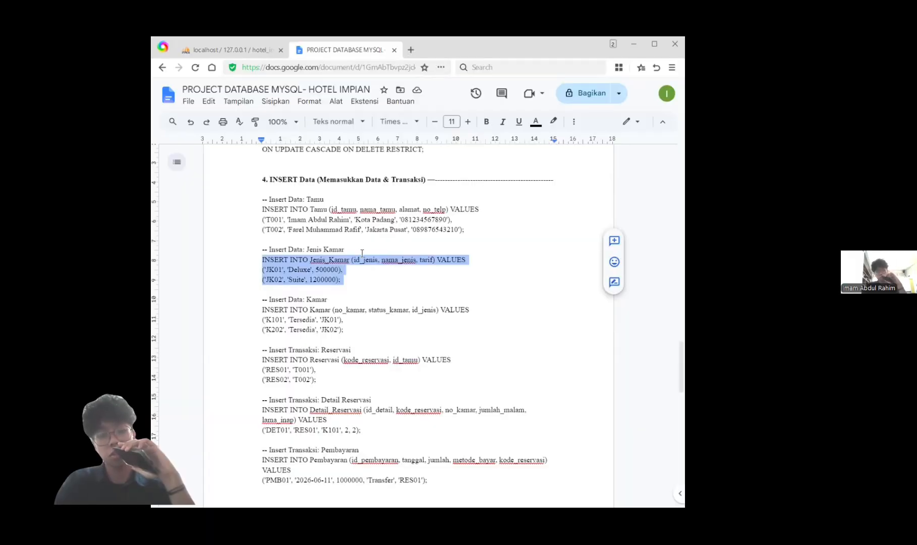
{"action": "left_click", "coordinate": [214, 51]}
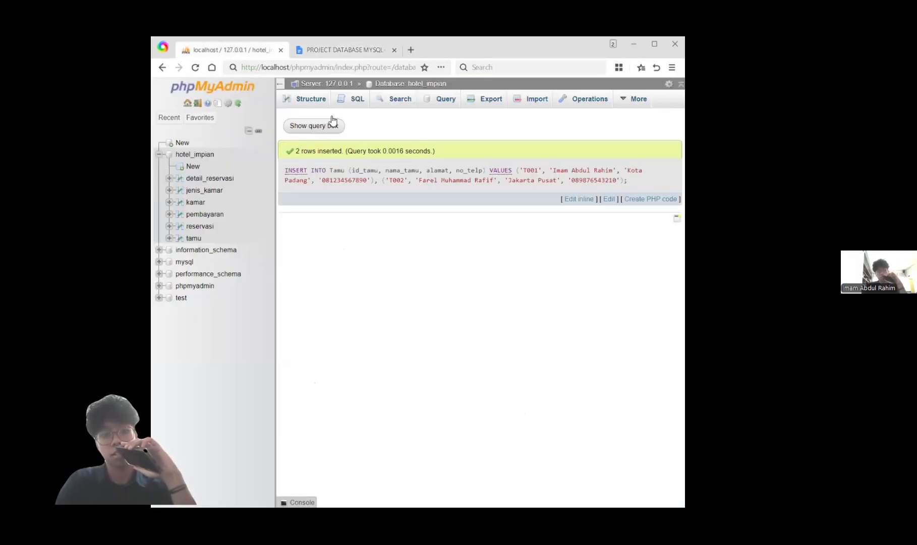
{"action": "left_click", "coordinate": [199, 154]}
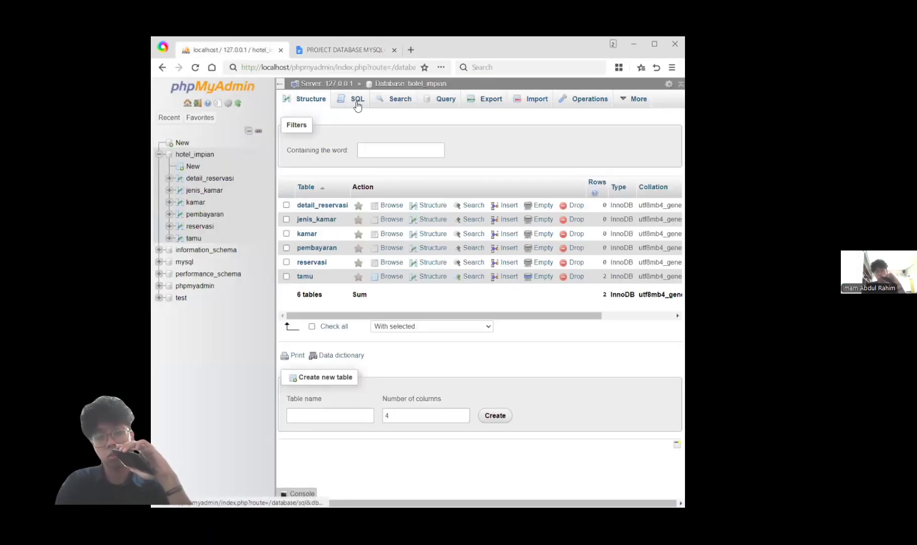
{"action": "left_click", "coordinate": [357, 104]}
{"action": "key", "text": "ctrl+v"}
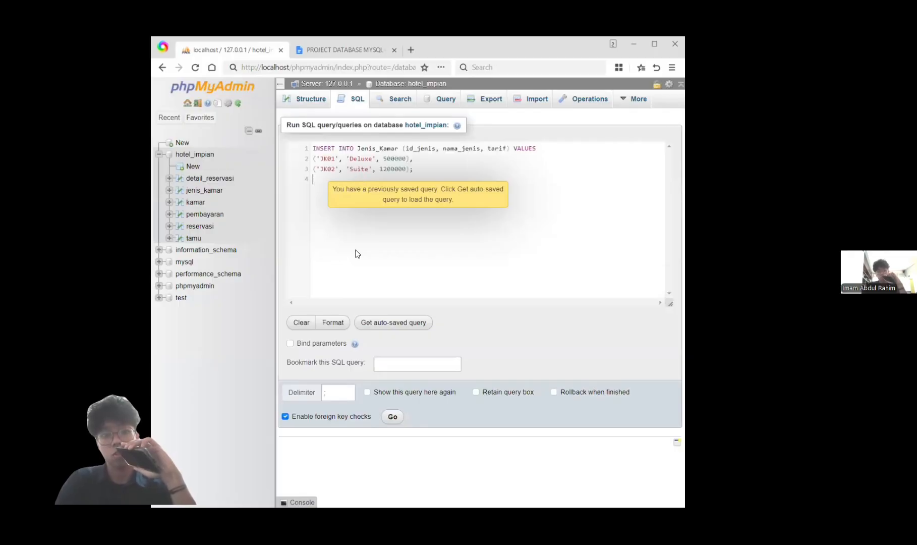
{"action": "left_click", "coordinate": [393, 416]}
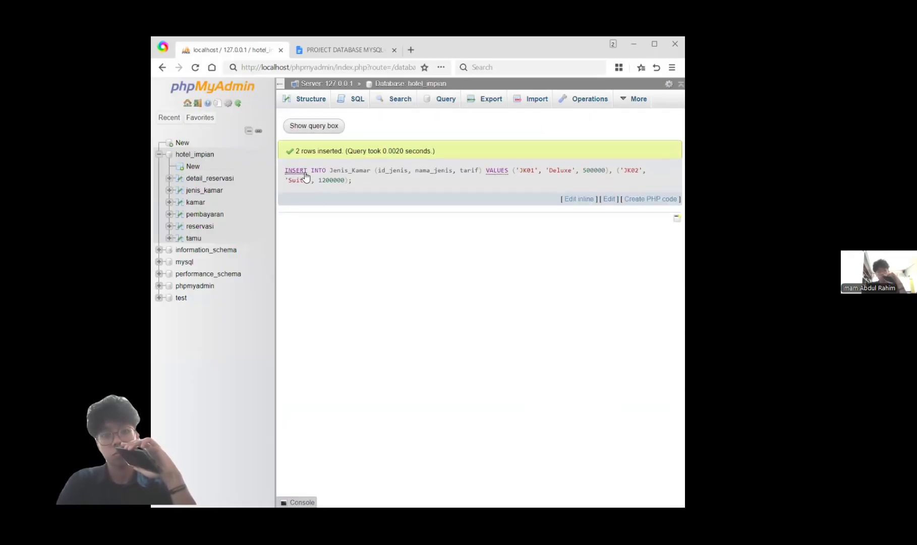
Step: Copy the Kamar INSERT statement from the project document and execute it in phpMyAdmin to add rooms K101 (JK01) and K202 (JK02) as Tersedia
{"action": "left_click", "coordinate": [318, 51]}
{"action": "scroll", "coordinate": [299, 301], "scroll_direction": "down", "scroll_amount": 1}
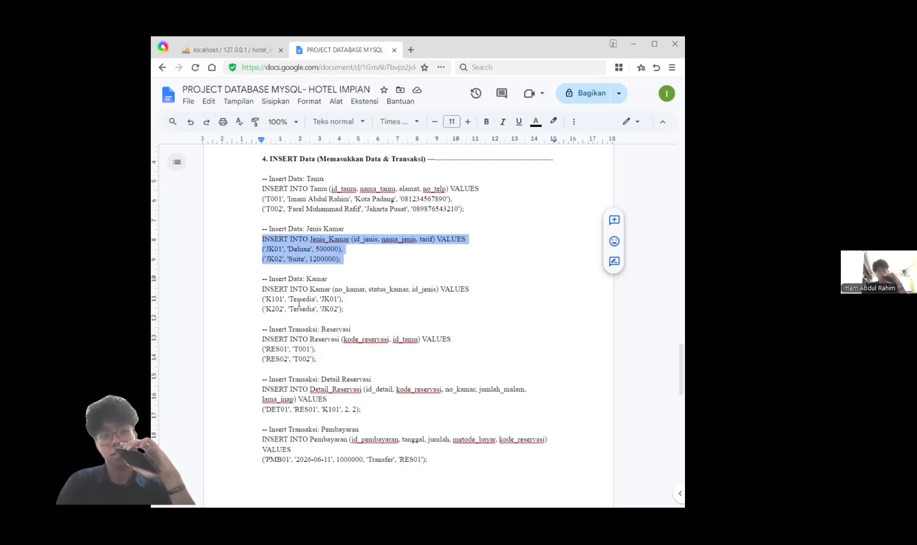
{"action": "left_click_drag", "start_coordinate": [263, 291], "coordinate": [350, 306]}
{"action": "key", "text": "ctrl+c"}
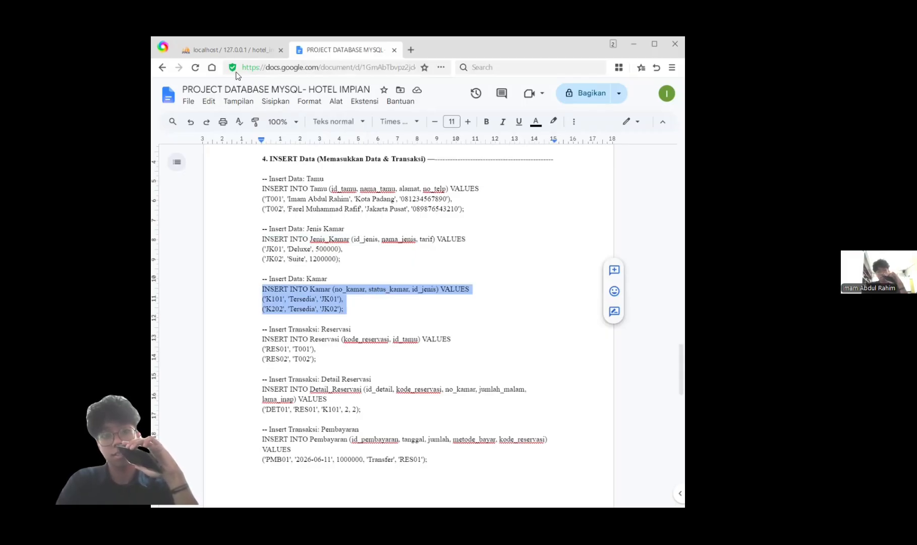
{"action": "left_click", "coordinate": [232, 49]}
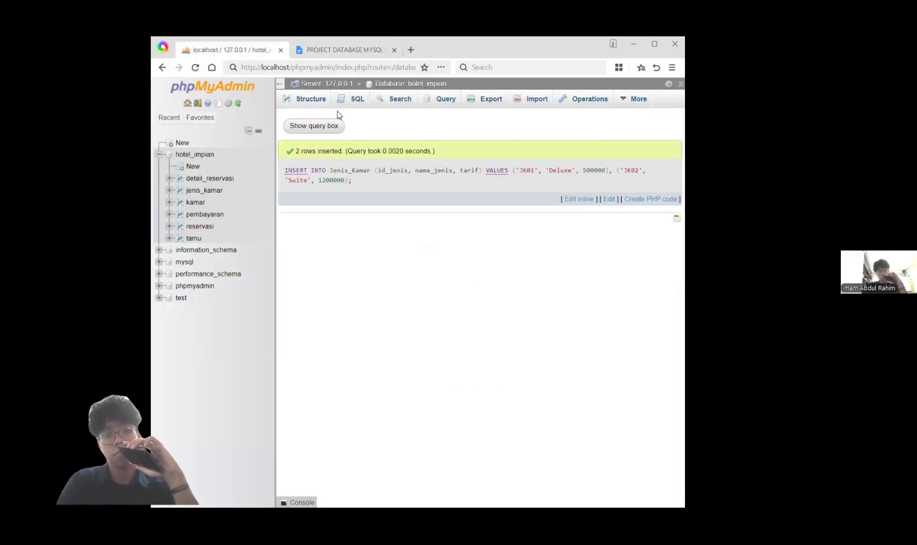
{"action": "left_click", "coordinate": [197, 154]}
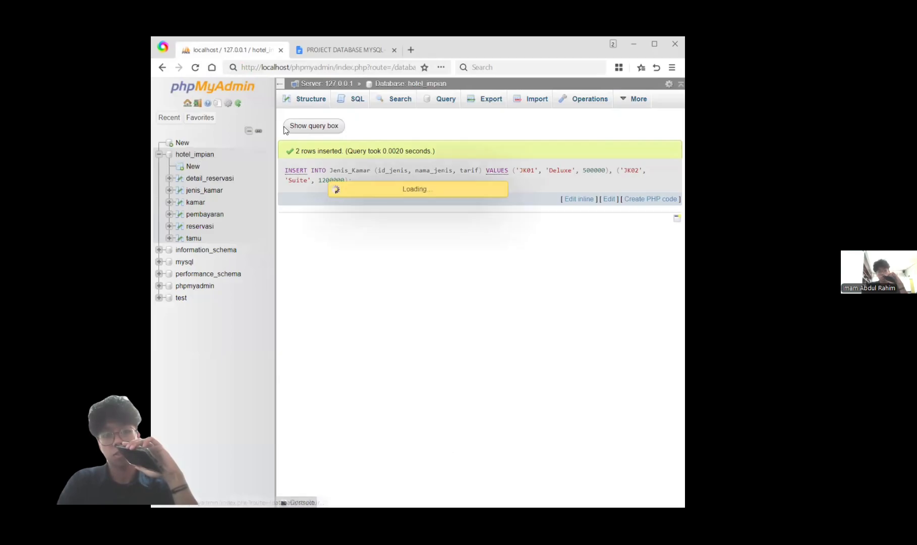
{"action": "left_click", "coordinate": [351, 100]}
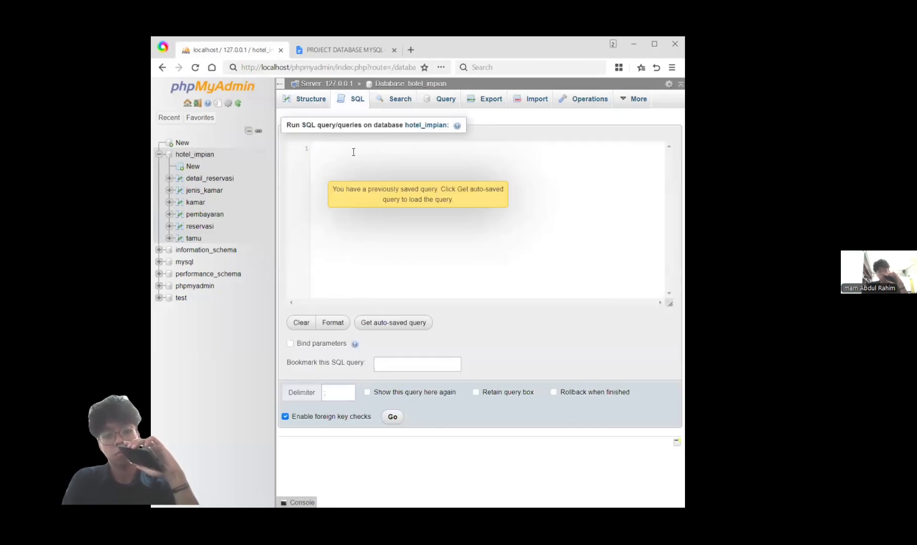
{"action": "key", "text": "ctrl+v"}
{"action": "left_click", "coordinate": [393, 416]}
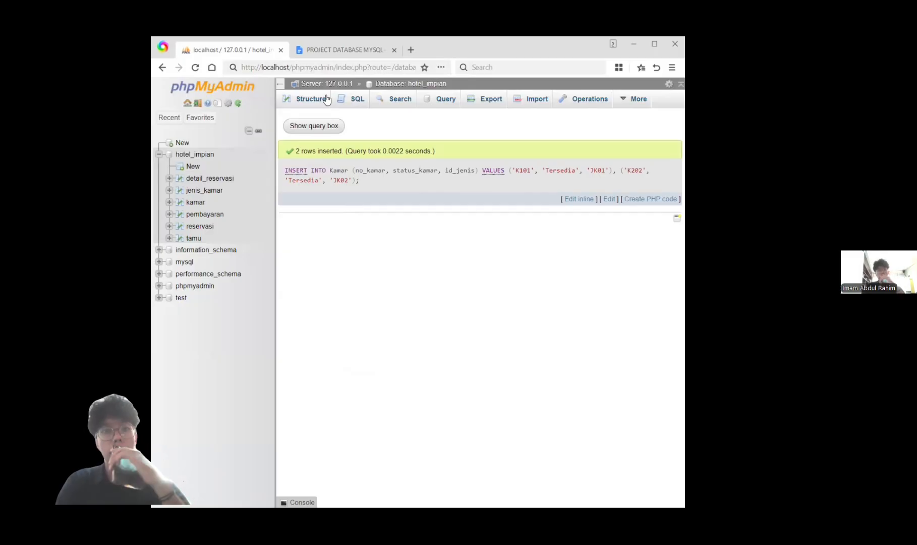
Step: Add the two reservations with their kode_reservasi and id_tamu by running the document's Reservasi INSERT statement on hotel_impian in phpMyAdmin
{"action": "left_click", "coordinate": [321, 52]}
{"action": "scroll", "coordinate": [319, 332], "scroll_direction": "down", "scroll_amount": 1}
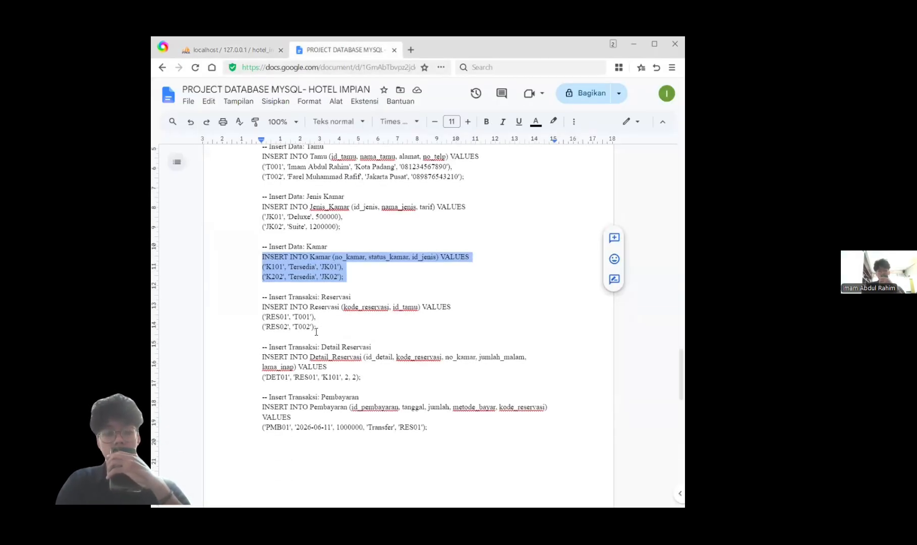
{"action": "left_click_drag", "start_coordinate": [316, 326], "coordinate": [262, 310]}
{"action": "key", "text": "ctrl+c"}
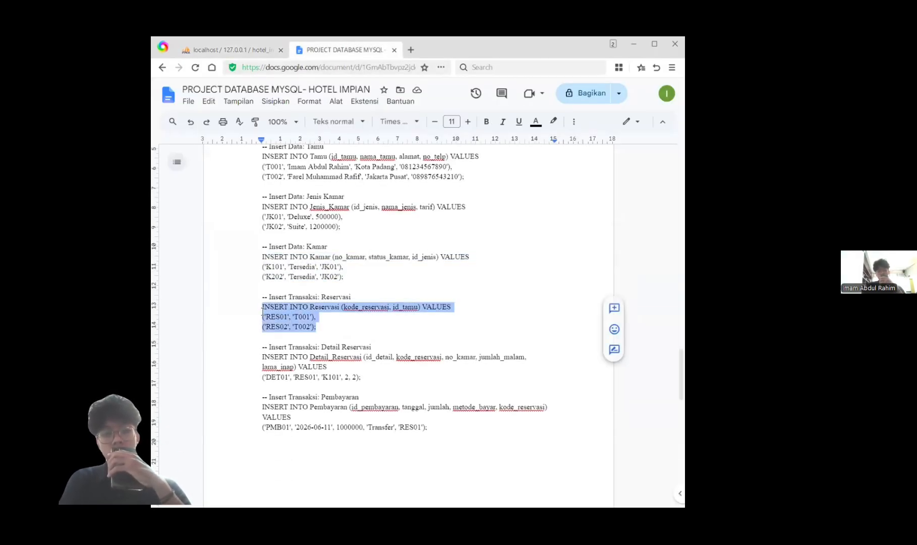
{"action": "left_click", "coordinate": [229, 43]}
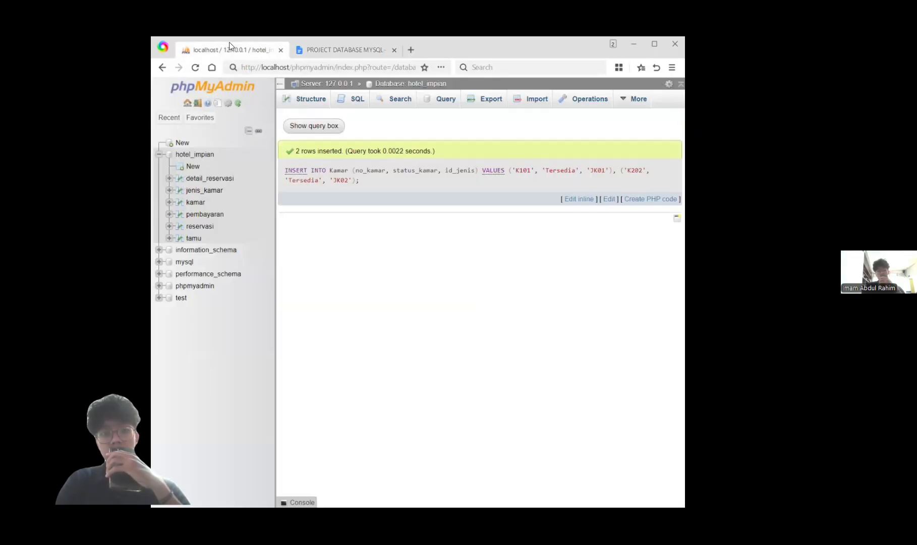
{"action": "left_click", "coordinate": [212, 156]}
{"action": "left_click", "coordinate": [359, 99]}
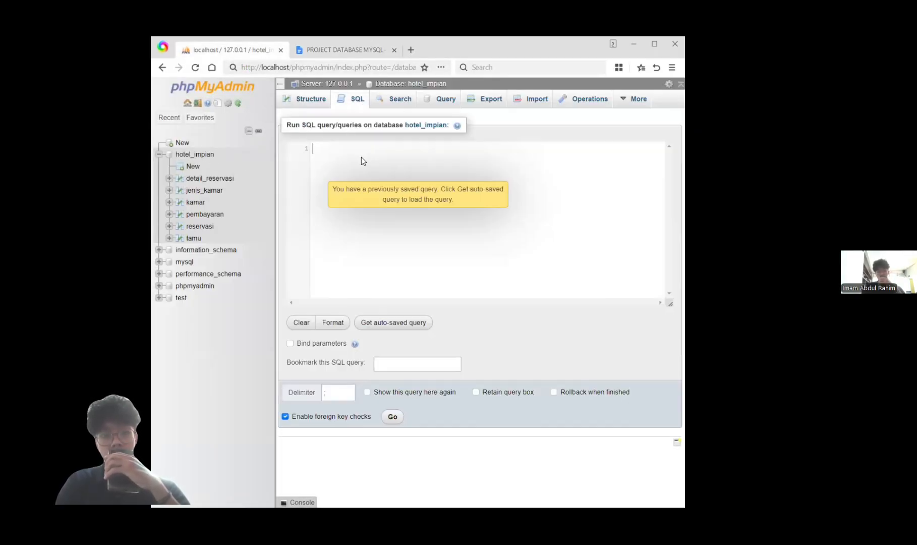
{"action": "key", "text": "ctrl+v"}
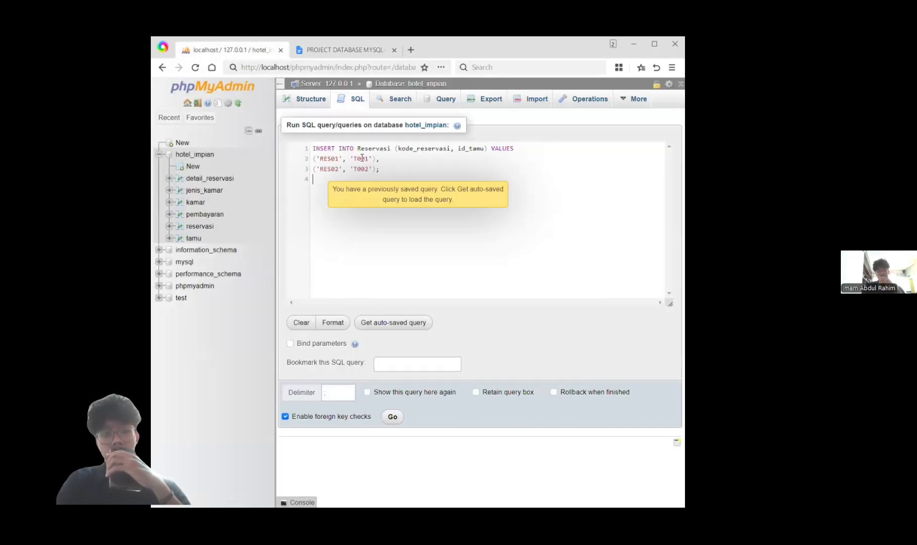
{"action": "left_click", "coordinate": [392, 418]}
Step: Insert detail DET01 for room K101, with jumlah_malam 2 and lama_inap 2, by running the document's Detail_Reservasi statement in phpMyAdmin
{"action": "left_click", "coordinate": [340, 50]}
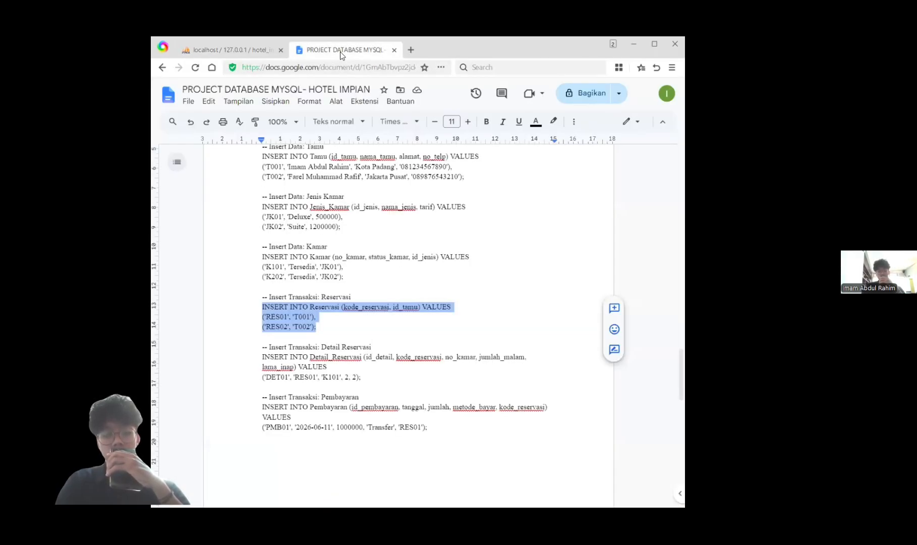
{"action": "scroll", "coordinate": [367, 277], "scroll_direction": "down", "scroll_amount": 1}
{"action": "left_click_drag", "start_coordinate": [261, 327], "coordinate": [367, 350]}
{"action": "key", "text": "ctrl+c"}
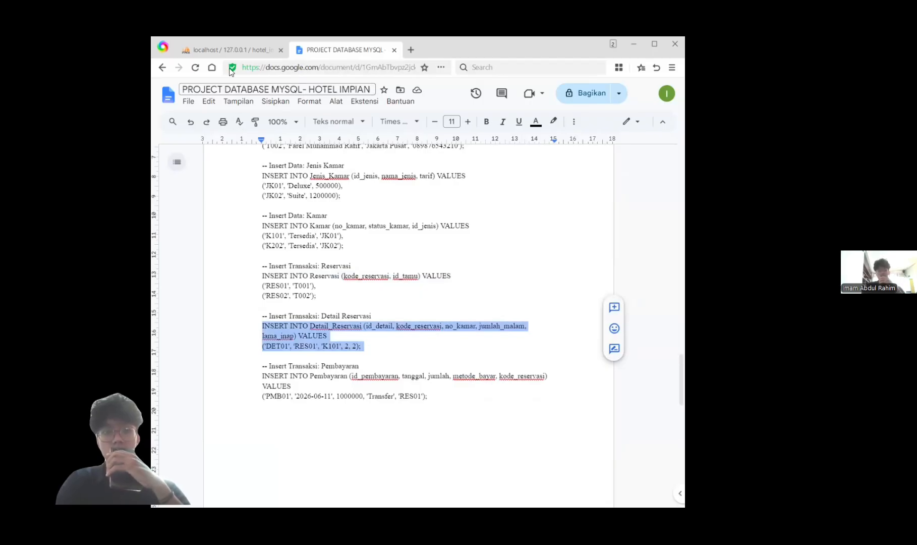
{"action": "left_click", "coordinate": [220, 44]}
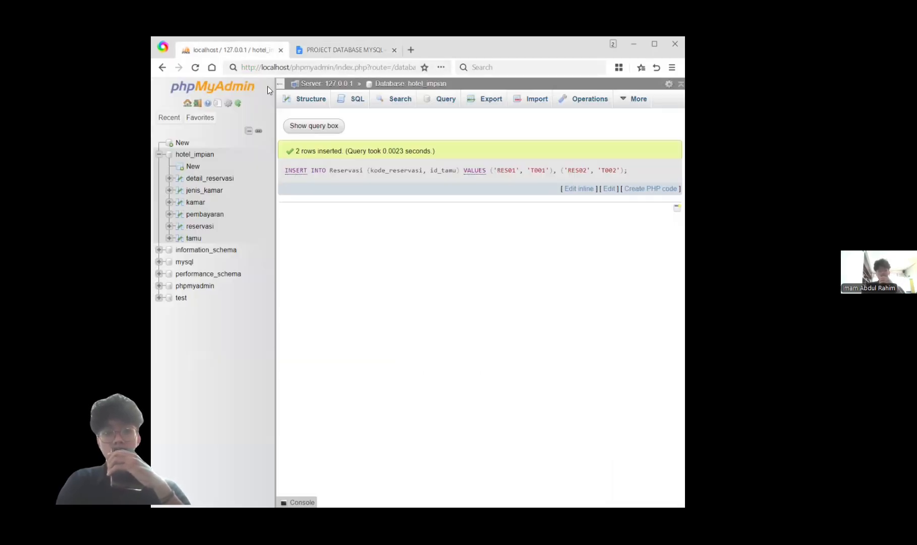
{"action": "left_click", "coordinate": [197, 154]}
{"action": "left_click", "coordinate": [356, 102]}
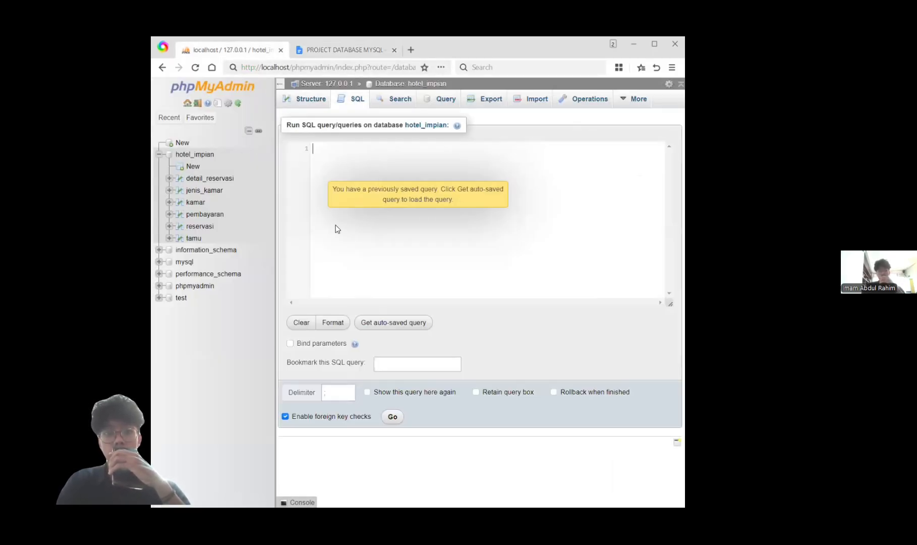
{"action": "left_click", "coordinate": [316, 166]}
{"action": "key", "text": "ctrl+v"}
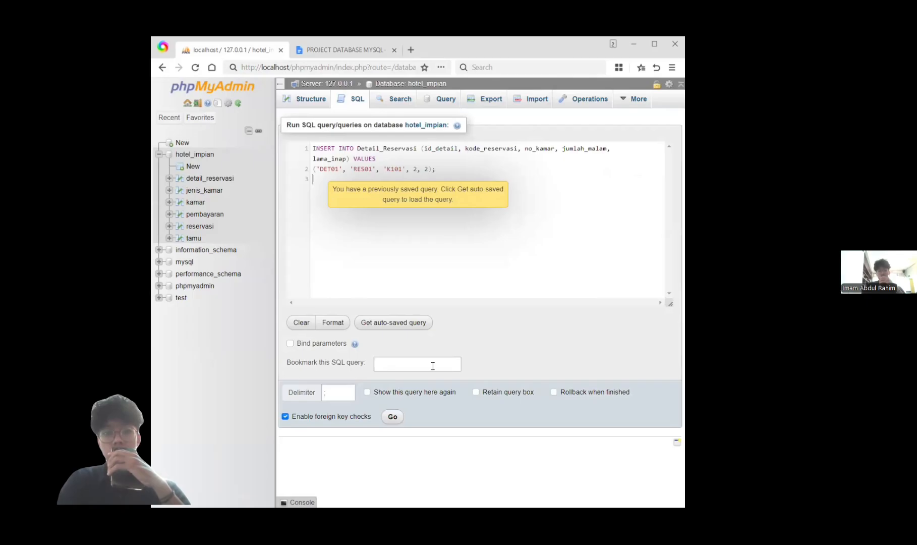
{"action": "left_click", "coordinate": [393, 416]}
Step: Add payment PMB01 dated 2026-06-11 for 1000000 by Transfer by running the document's Pembayaran INSERT statement on hotel_impian in phpMyAdmin
{"action": "left_click", "coordinate": [322, 53]}
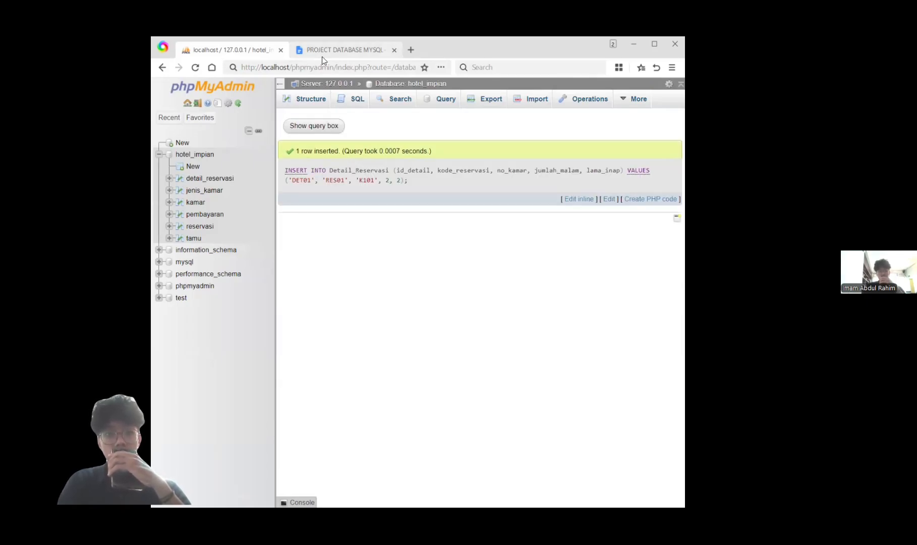
{"action": "scroll", "coordinate": [282, 303], "scroll_direction": "down", "scroll_amount": 2}
{"action": "left_click_drag", "start_coordinate": [263, 305], "coordinate": [434, 326]}
{"action": "key", "text": "ctrl+c"}
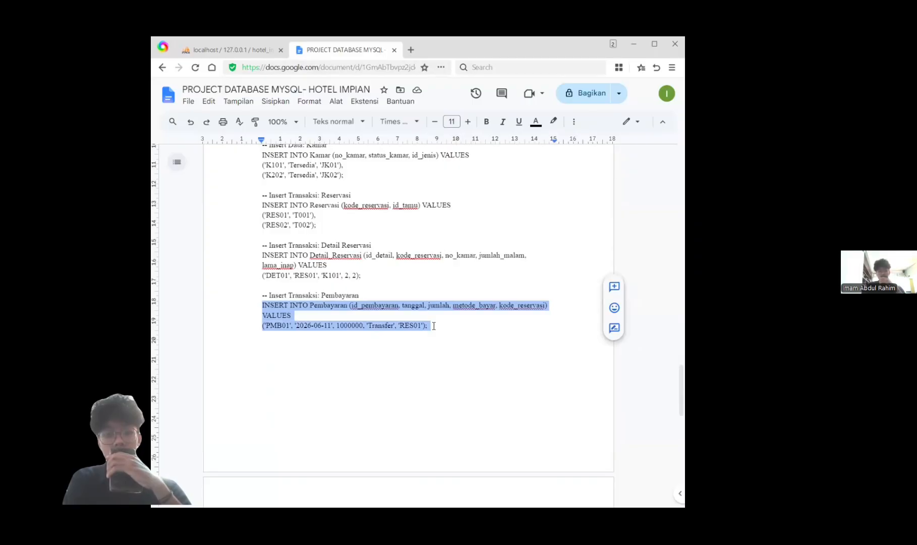
{"action": "left_click", "coordinate": [236, 53]}
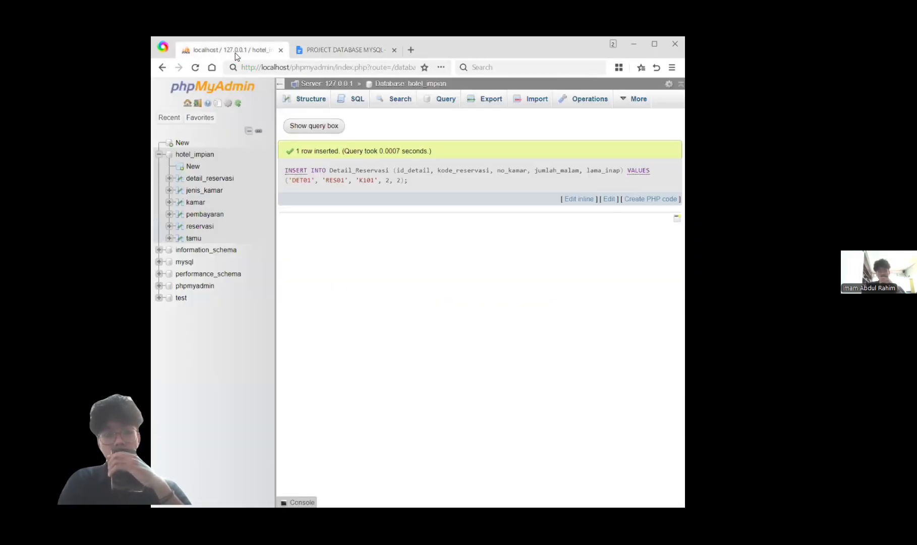
{"action": "left_click", "coordinate": [194, 154]}
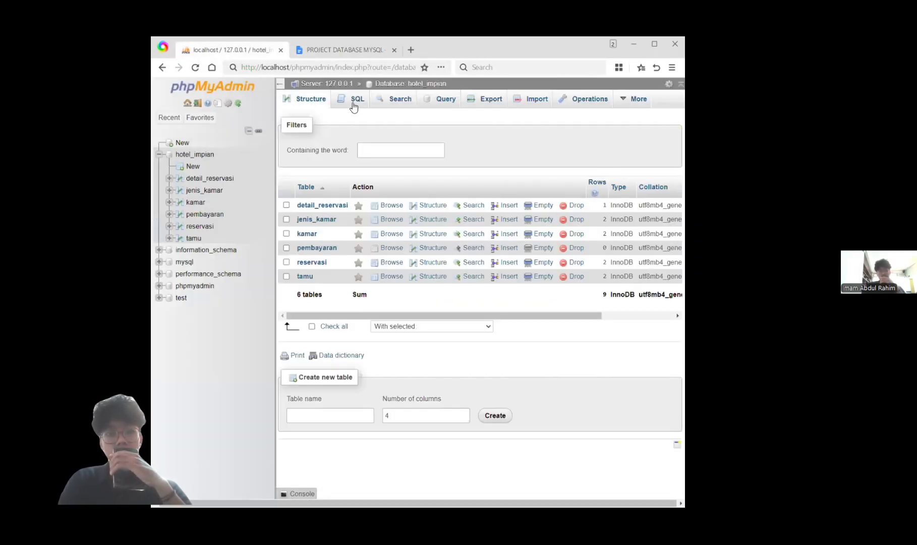
{"action": "left_click", "coordinate": [354, 105]}
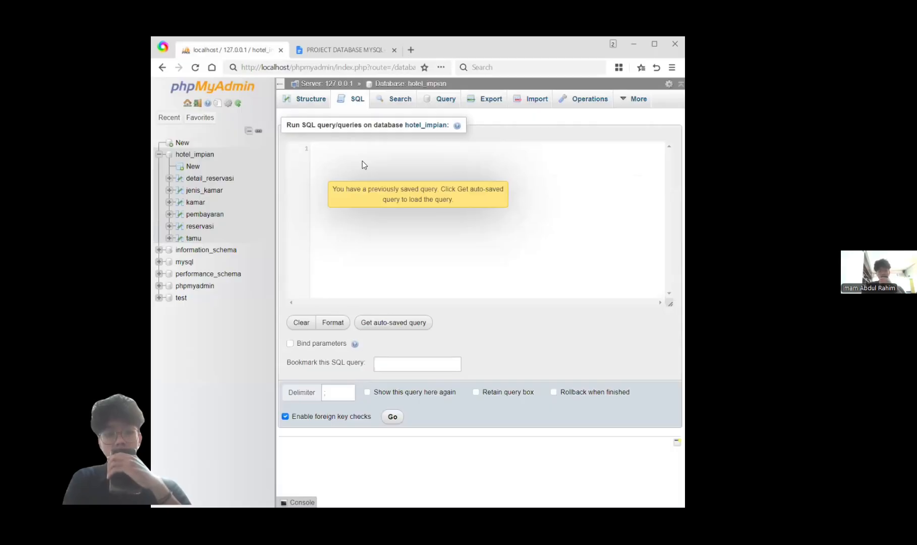
{"action": "key", "text": "ctrl+v"}
{"action": "left_click", "coordinate": [389, 424]}
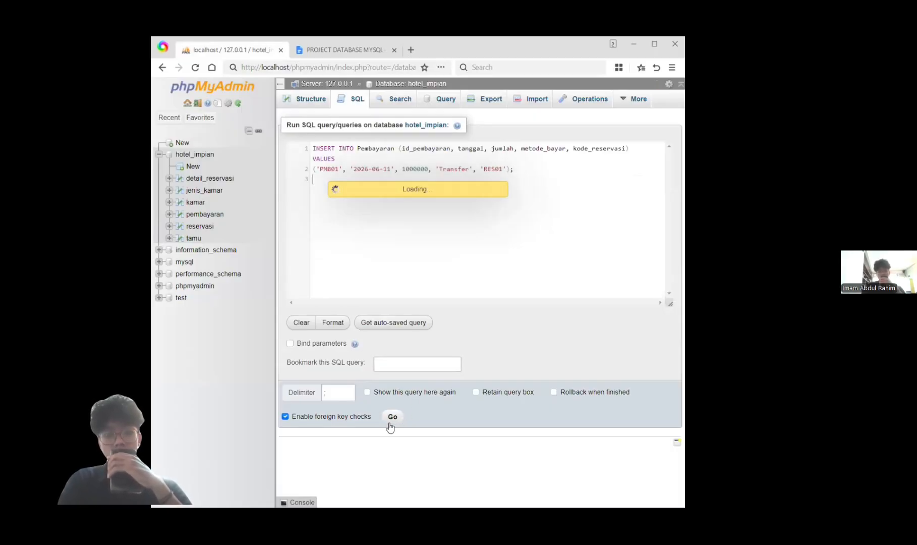
Step: Review the project document's INSERT section and its Proses UPDATE Data section, including the WHERE condition of the Tamu update
{"action": "left_click", "coordinate": [339, 49]}
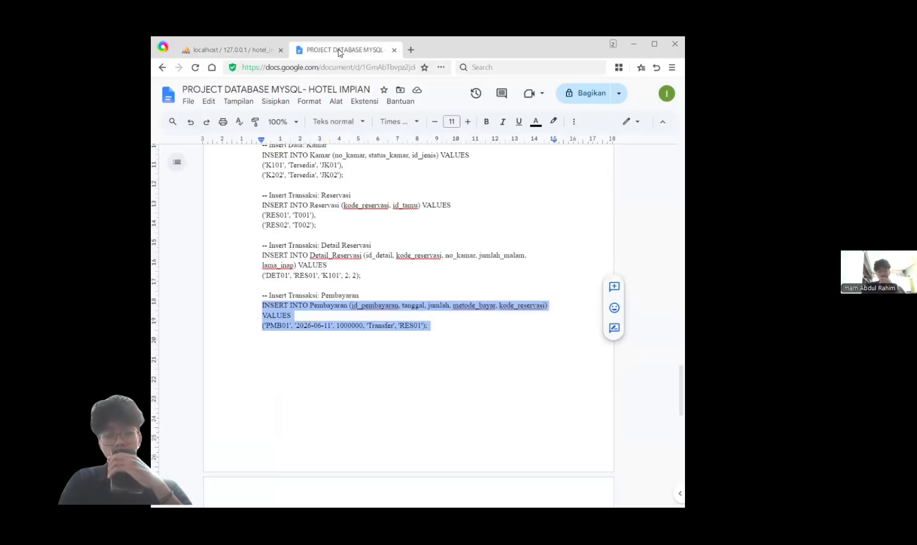
{"action": "scroll", "coordinate": [349, 322], "scroll_direction": "down", "scroll_amount": 4}
{"action": "scroll", "coordinate": [350, 321], "scroll_direction": "up", "scroll_amount": 3}
{"action": "scroll", "coordinate": [350, 321], "scroll_direction": "up", "scroll_amount": 5}
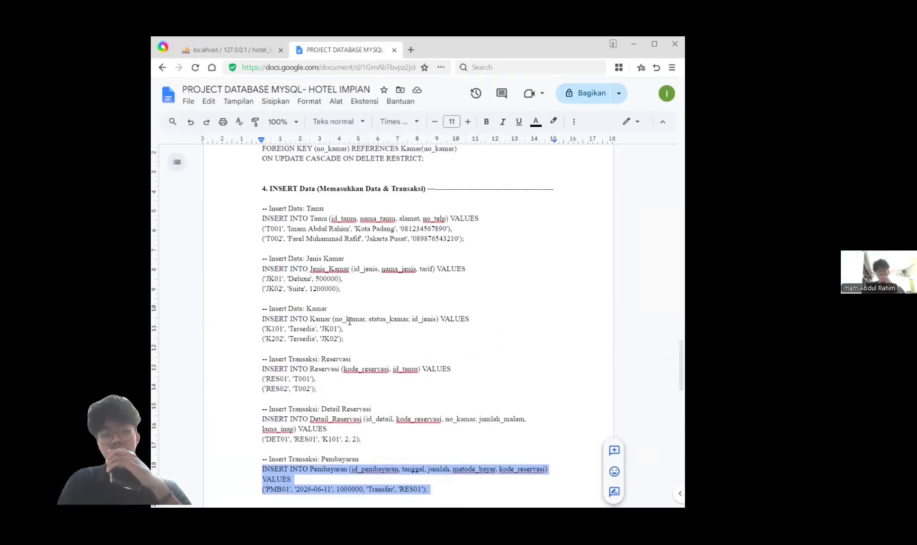
{"action": "scroll", "coordinate": [350, 321], "scroll_direction": "down", "scroll_amount": 8}
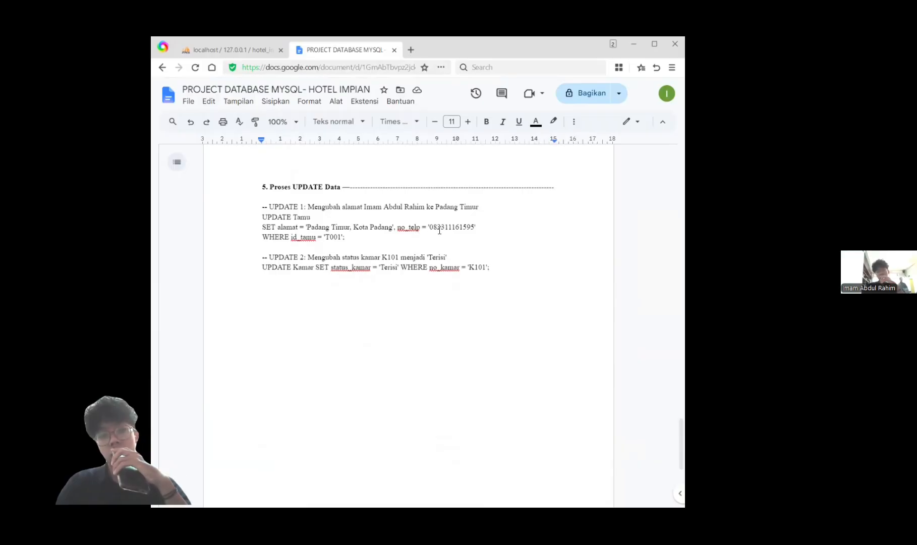
{"action": "double_click", "coordinate": [347, 237]}
{"action": "left_click", "coordinate": [308, 237]}
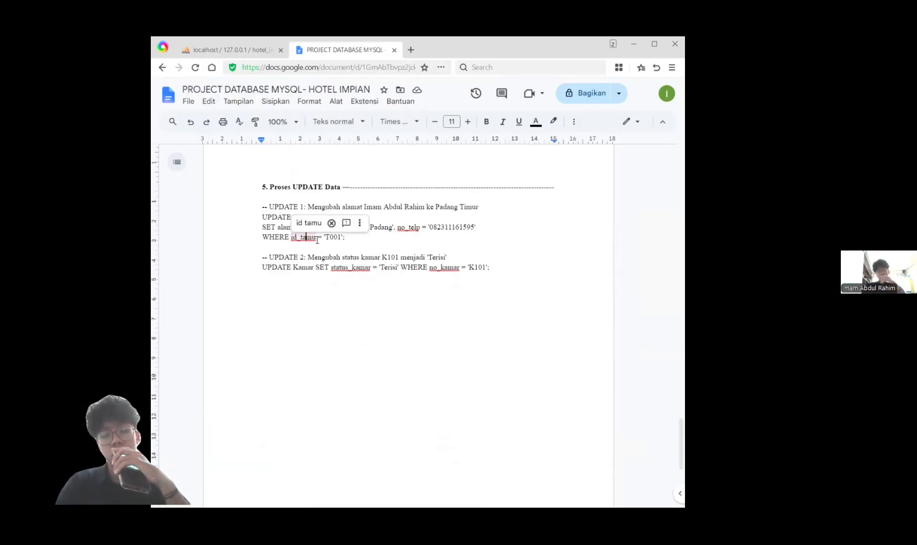
{"action": "left_click", "coordinate": [321, 237]}
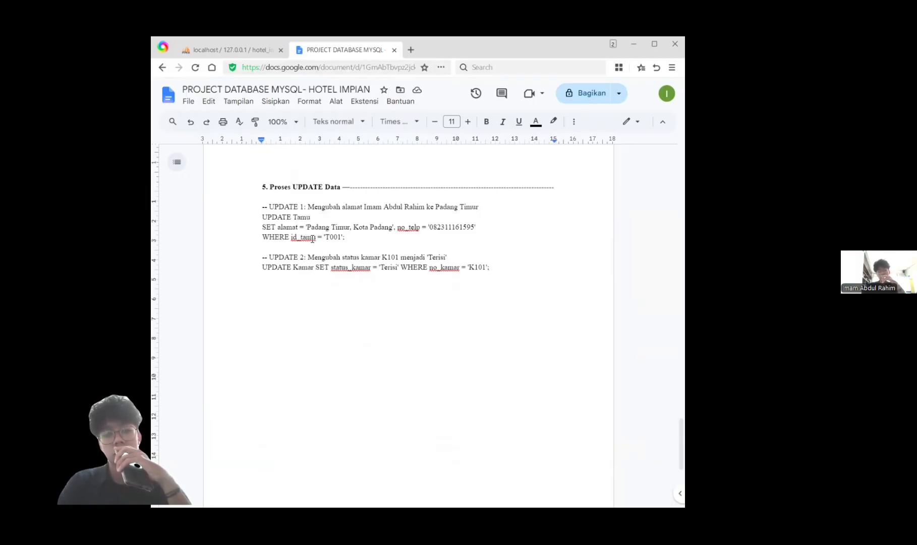
{"action": "left_click", "coordinate": [302, 238]}
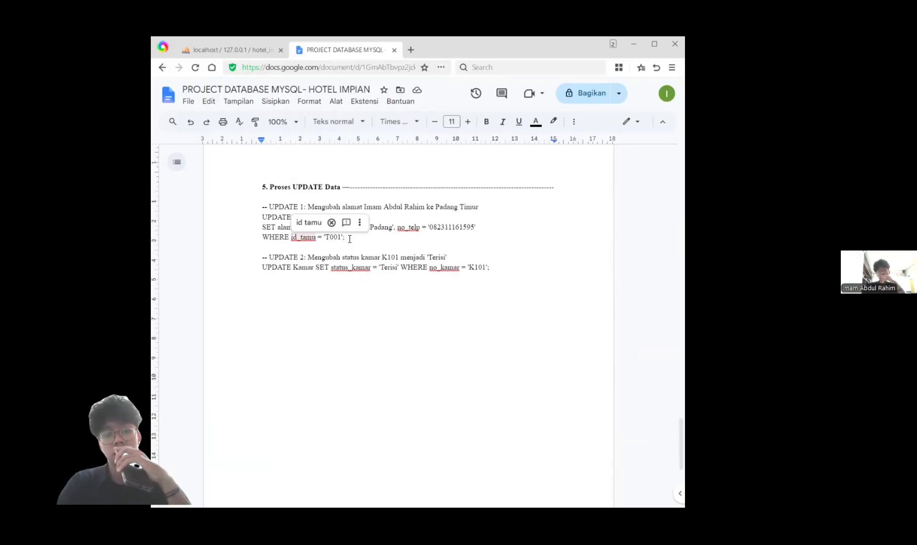
Step: Update the first guest's alamat and no_telp by running the document's UPDATE Tamu statement on hotel_impian in phpMyAdmin
{"action": "left_click_drag", "start_coordinate": [349, 238], "coordinate": [264, 221]}
{"action": "key", "text": "ctrl+c"}
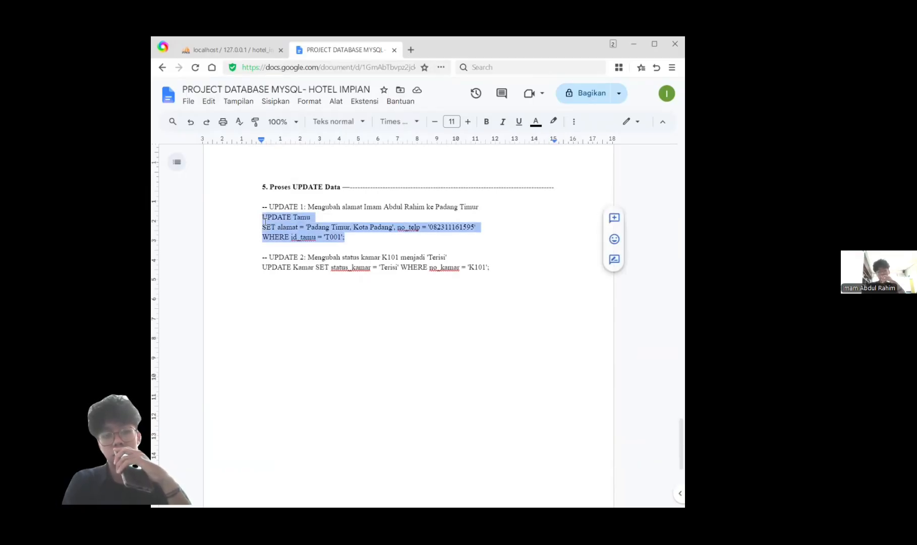
{"action": "left_click", "coordinate": [196, 46]}
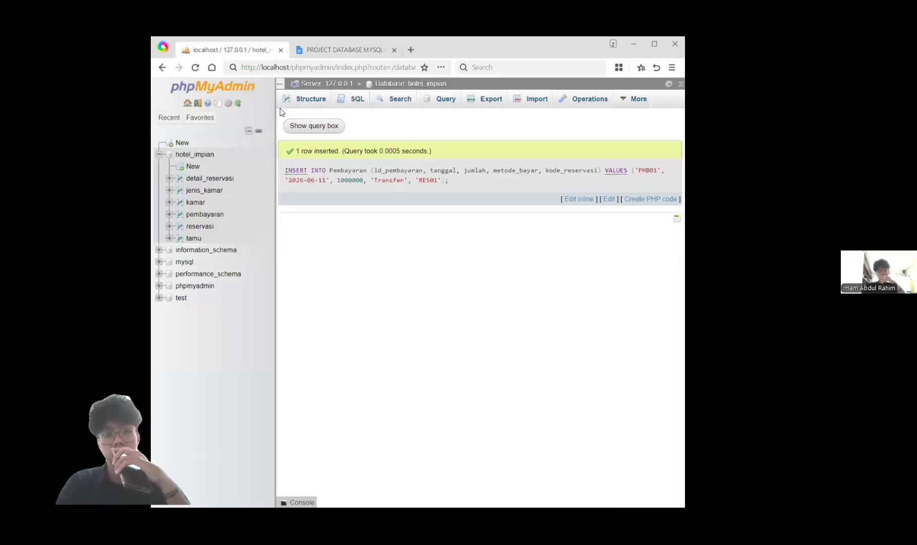
{"action": "left_click", "coordinate": [206, 156]}
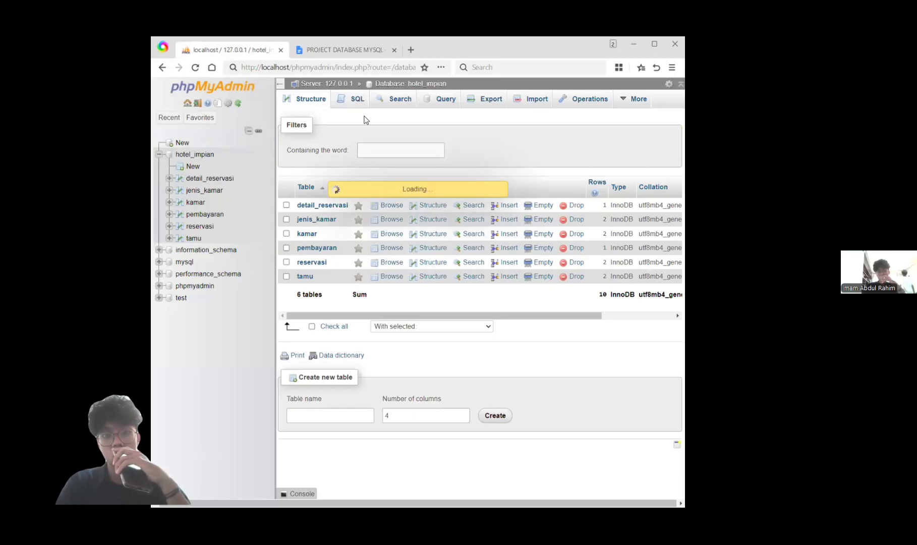
{"action": "key", "text": "ctrl+v"}
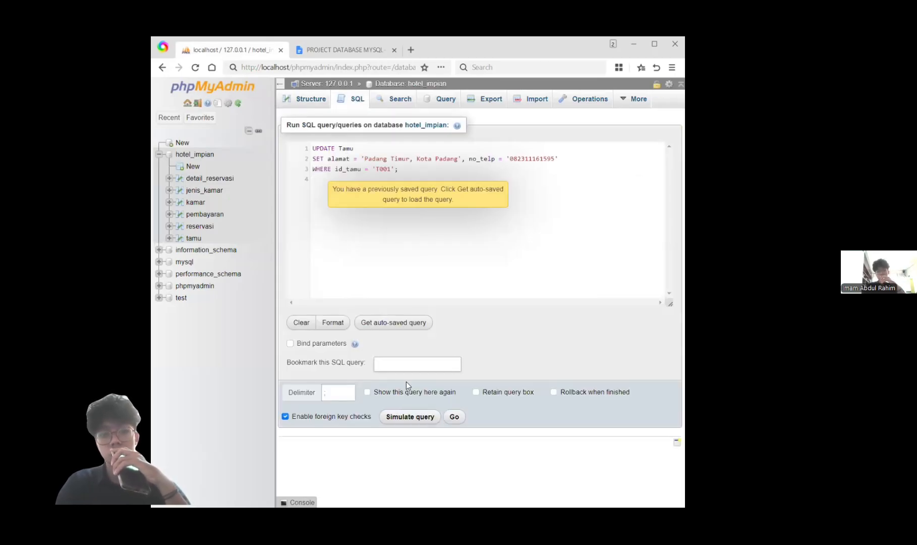
{"action": "left_click", "coordinate": [454, 416]}
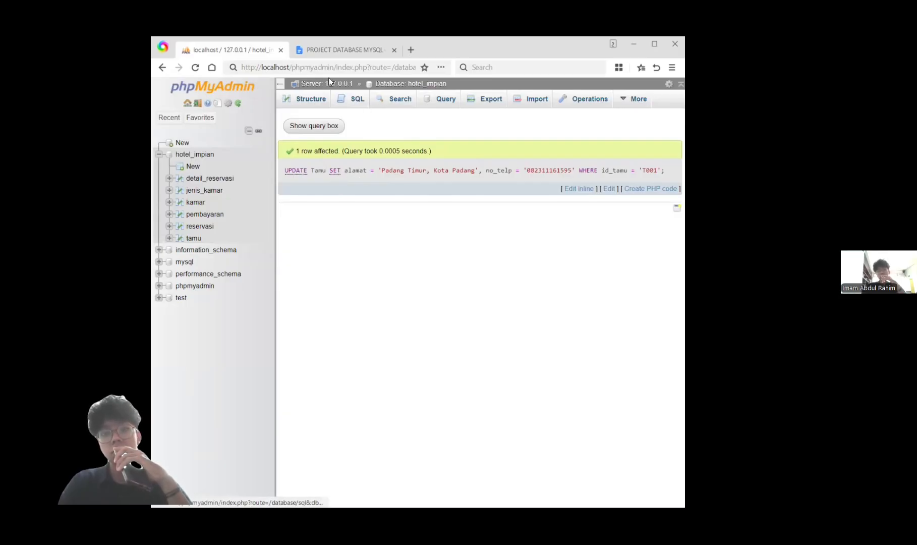
Step: Set status_kamar of room K101 to Terisi by running the document's UPDATE Kamar statement on hotel_impian in phpMyAdmin
{"action": "left_click", "coordinate": [343, 49]}
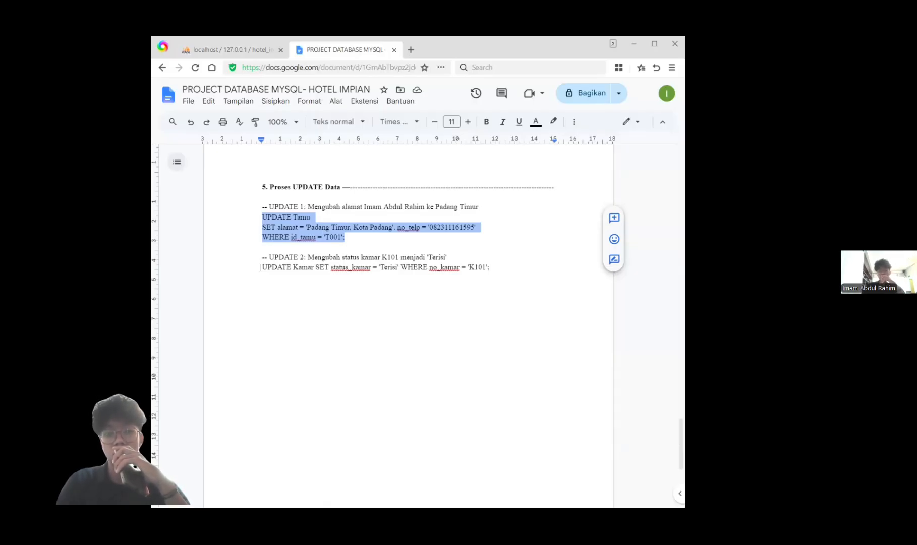
{"action": "left_click_drag", "start_coordinate": [260, 267], "coordinate": [492, 265]}
{"action": "key", "text": "ctrl+c"}
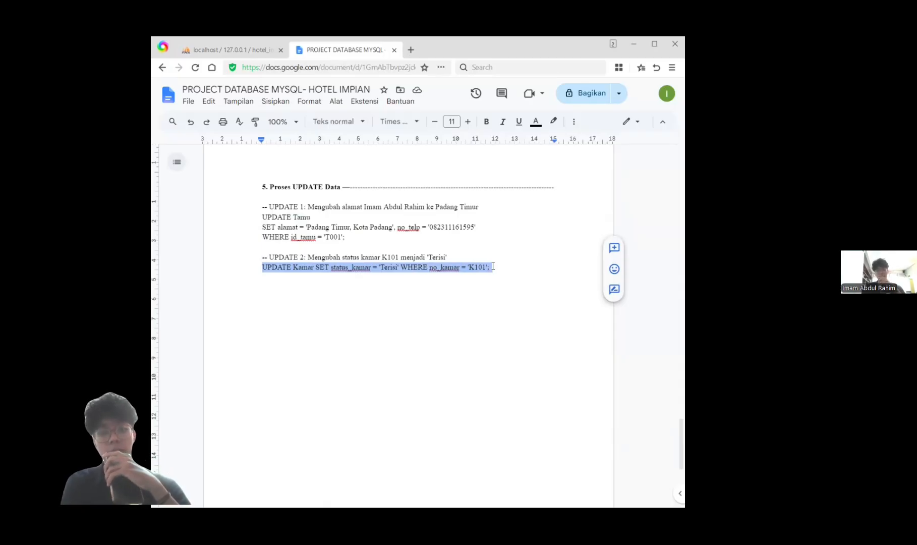
{"action": "left_click", "coordinate": [232, 50]}
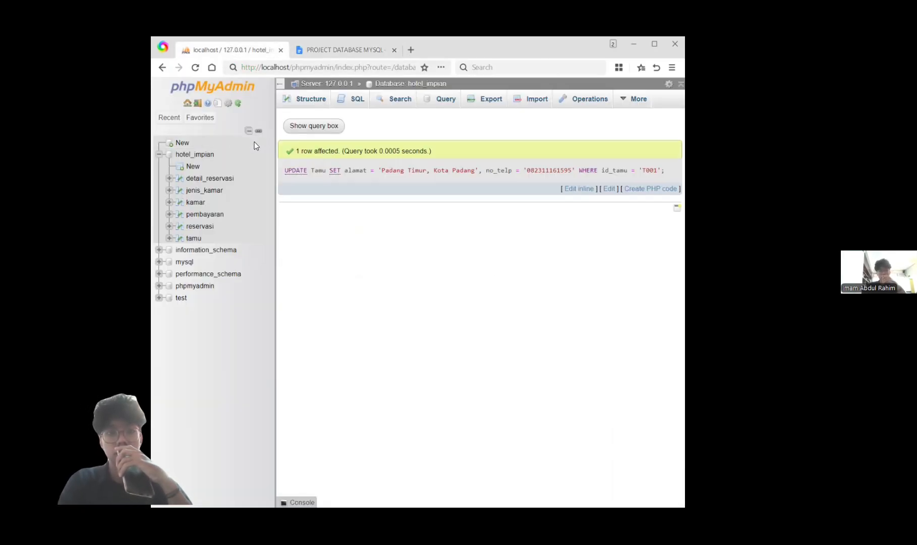
{"action": "left_click", "coordinate": [216, 154]}
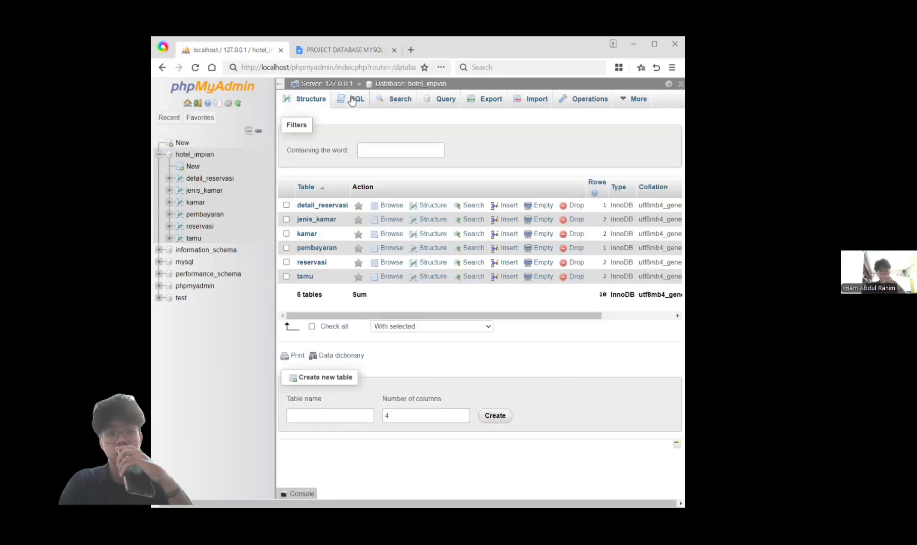
{"action": "left_click", "coordinate": [353, 100]}
{"action": "key", "text": "ctrl+v"}
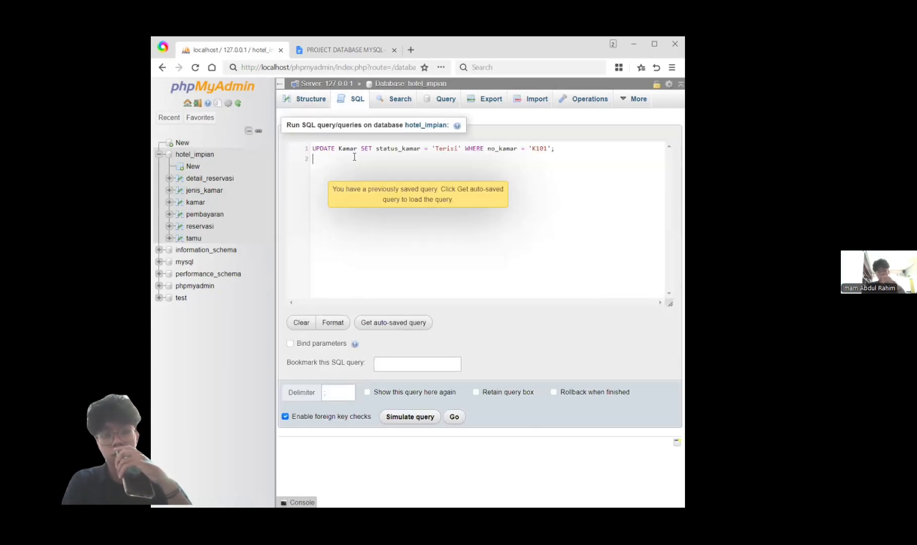
{"action": "left_click", "coordinate": [453, 417]}
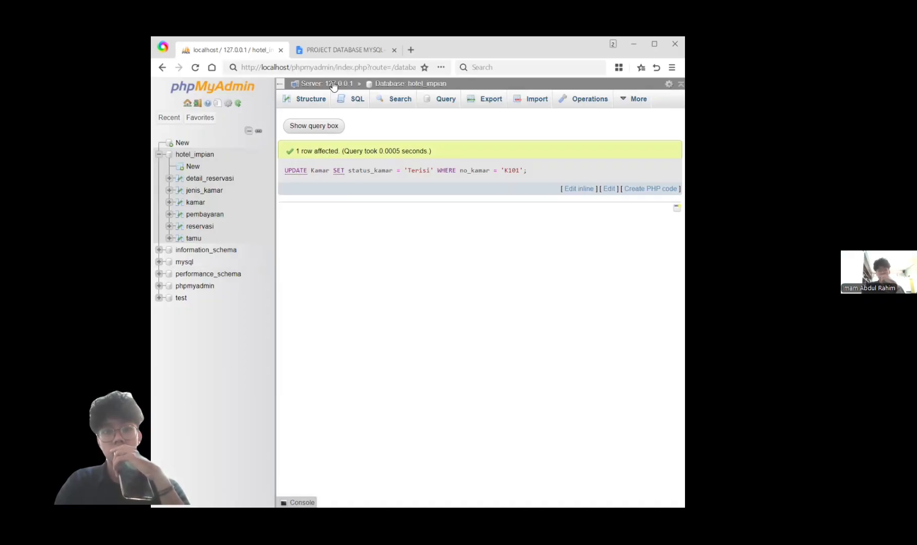
Step: Examine the stored rows of the detail_reservasi and jenis_kamar tables in hotel_impian
{"action": "left_click", "coordinate": [343, 50]}
{"action": "left_click", "coordinate": [231, 49]}
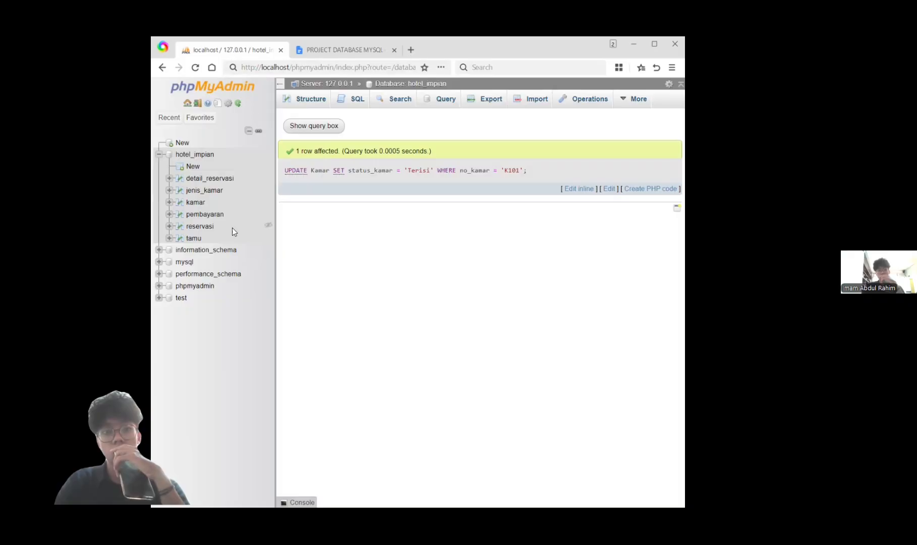
{"action": "left_click", "coordinate": [194, 154]}
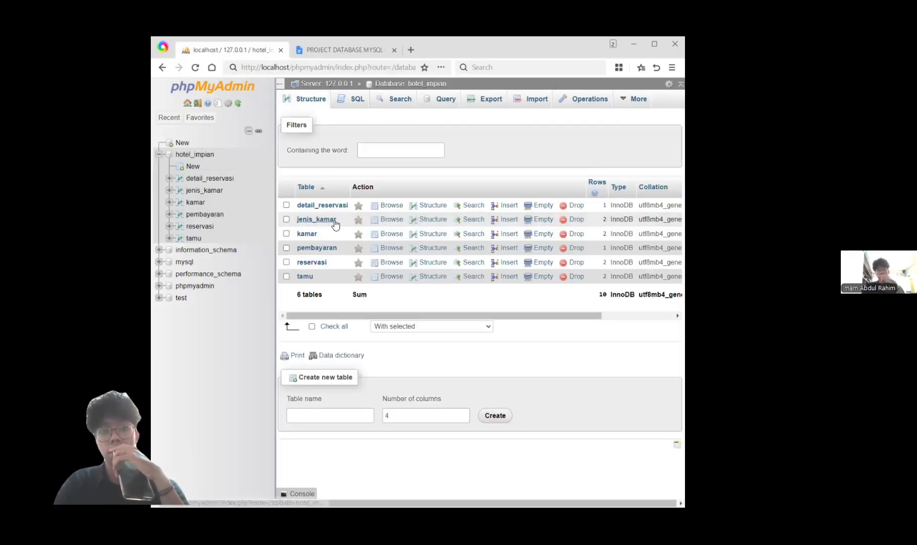
{"action": "left_click", "coordinate": [323, 206]}
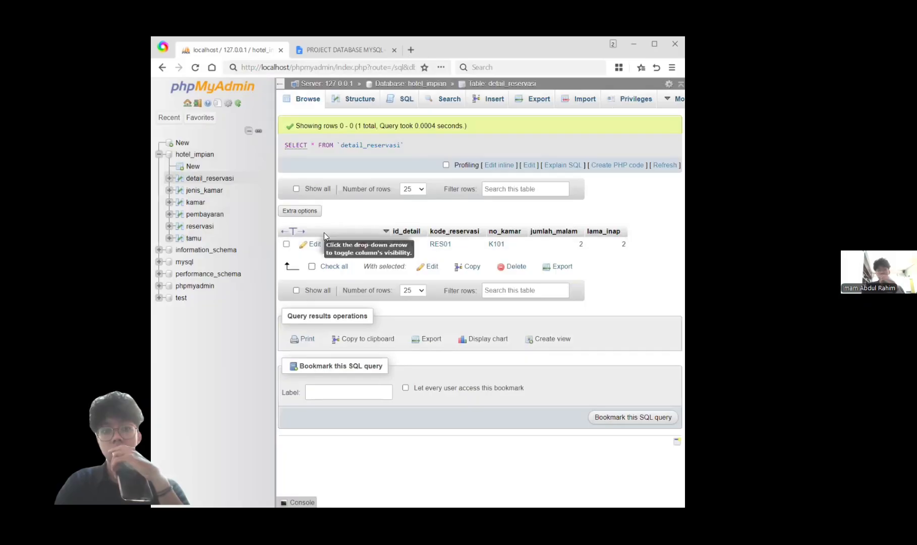
{"action": "left_click", "coordinate": [162, 67]}
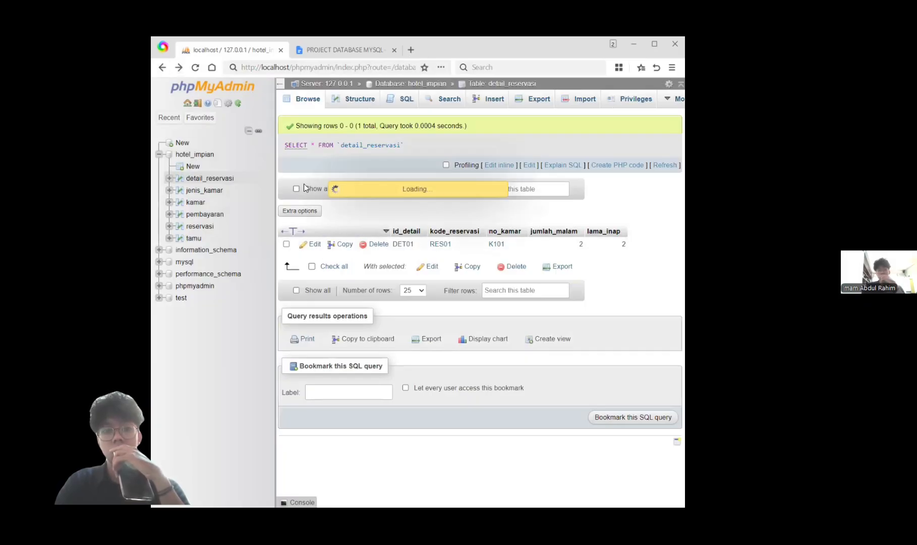
{"action": "left_click", "coordinate": [316, 220]}
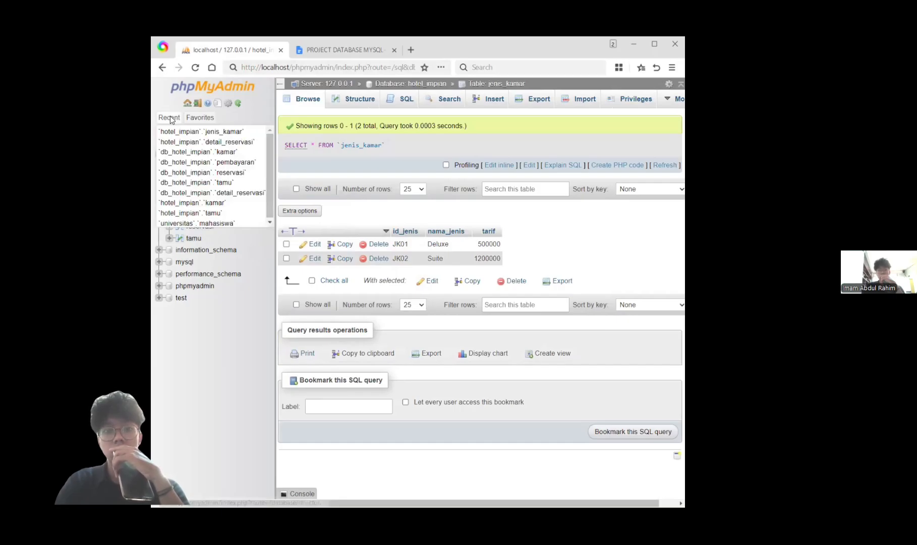
{"action": "left_click", "coordinate": [162, 68]}
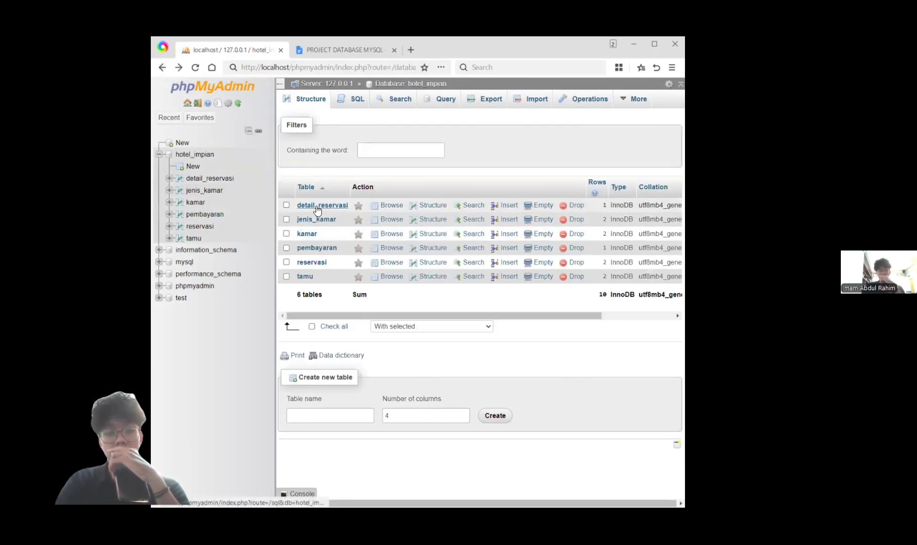
{"action": "left_click", "coordinate": [318, 206]}
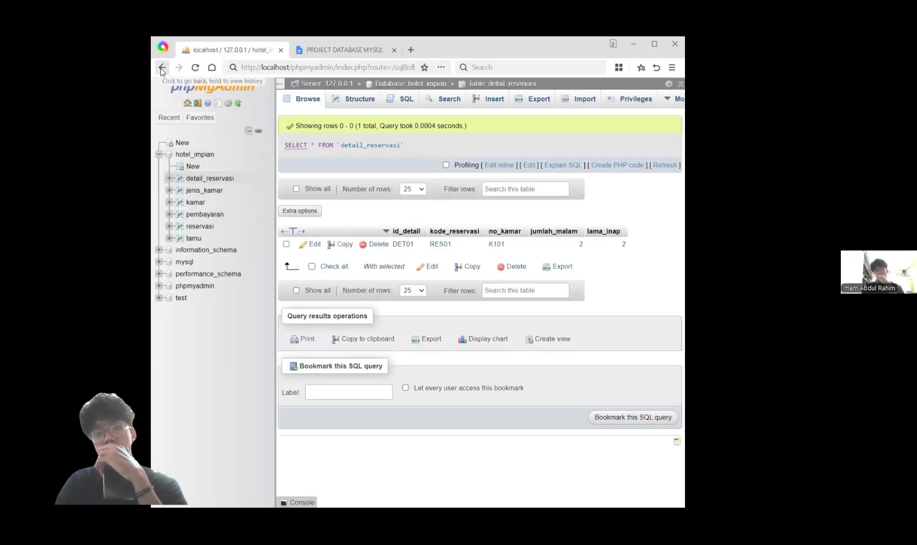
{"action": "left_click", "coordinate": [161, 68]}
{"action": "left_click", "coordinate": [318, 222]}
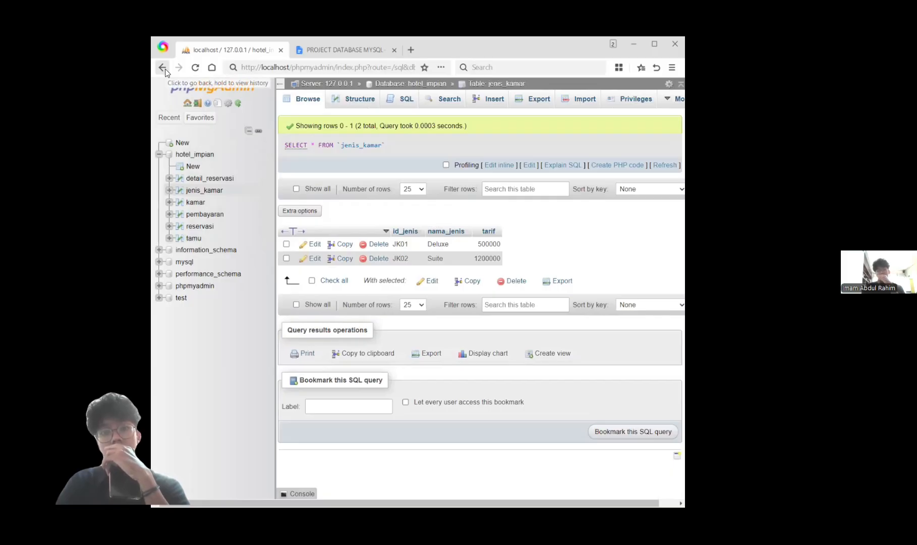
{"action": "left_click", "coordinate": [164, 69]}
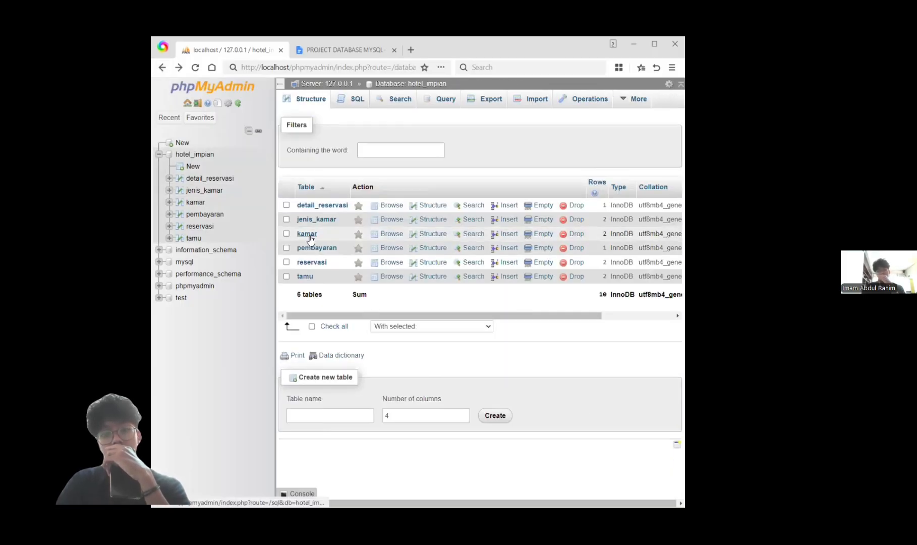
Step: Browse the kamar and pembayaran tables to check room statuses and the payment record
{"action": "left_click", "coordinate": [308, 234]}
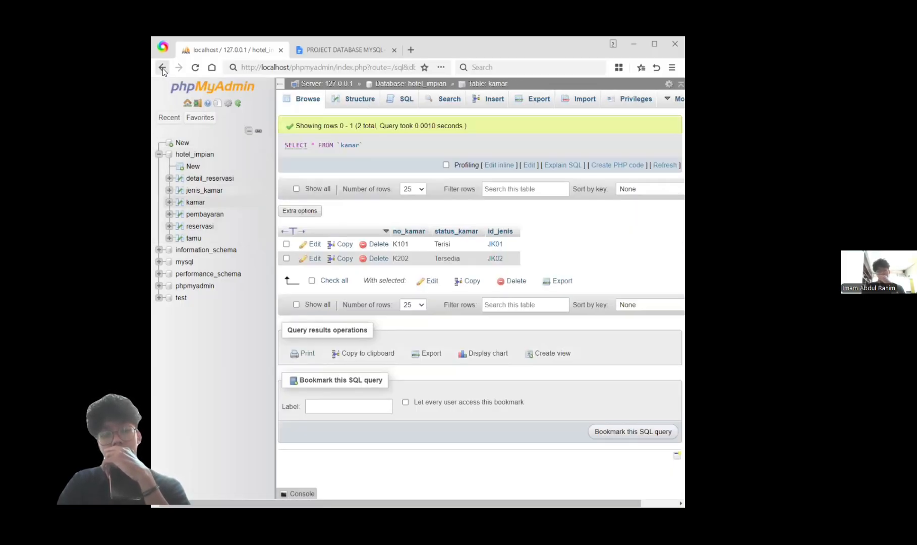
{"action": "left_click", "coordinate": [162, 68]}
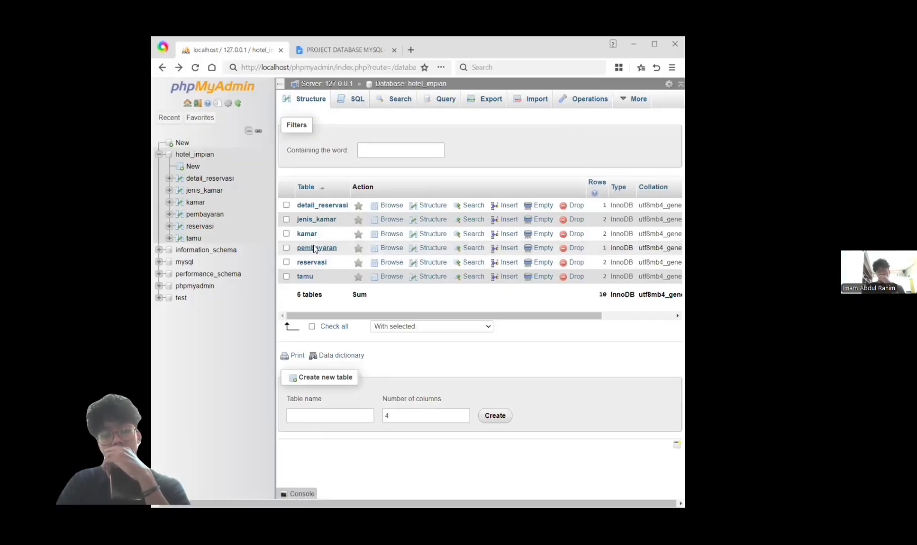
{"action": "left_click", "coordinate": [313, 244]}
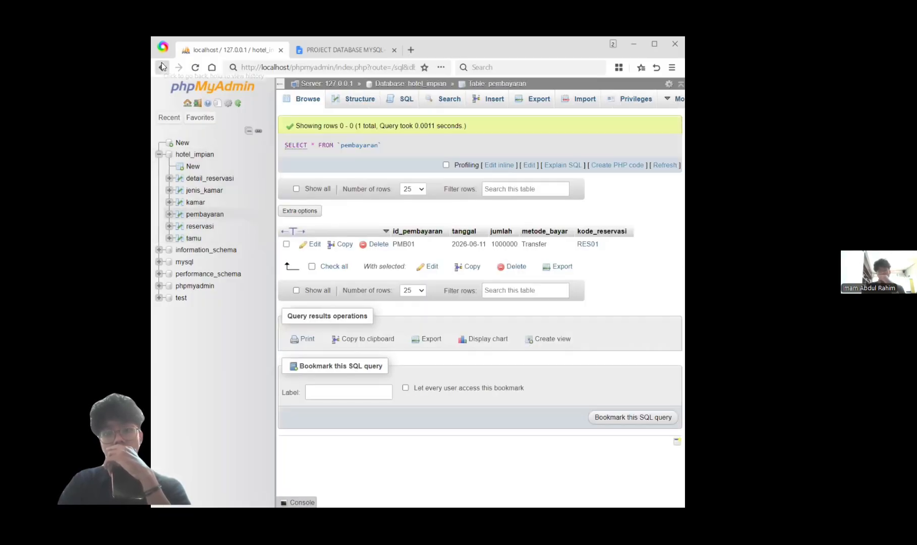
Step: Browse the tamu table in hotel_impian to check the stored guest rows
{"action": "left_click", "coordinate": [162, 67]}
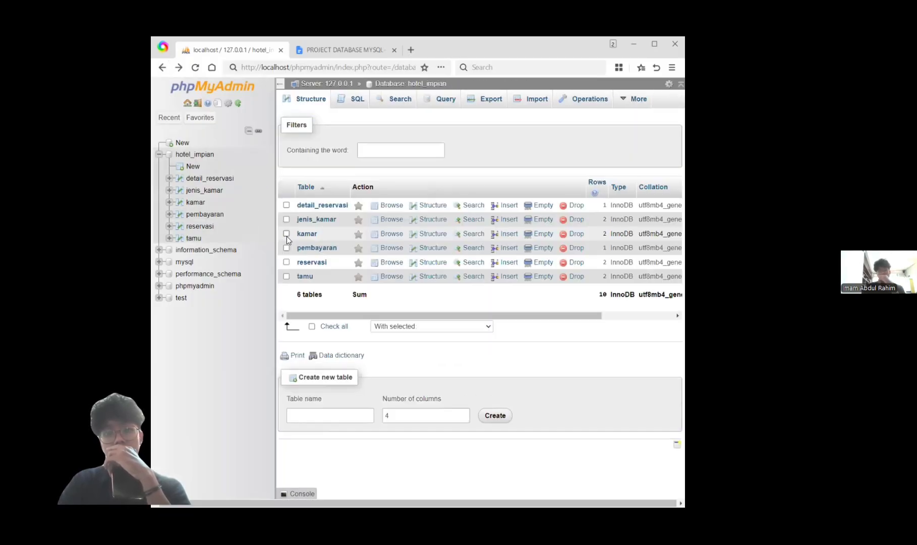
{"action": "left_click", "coordinate": [308, 276]}
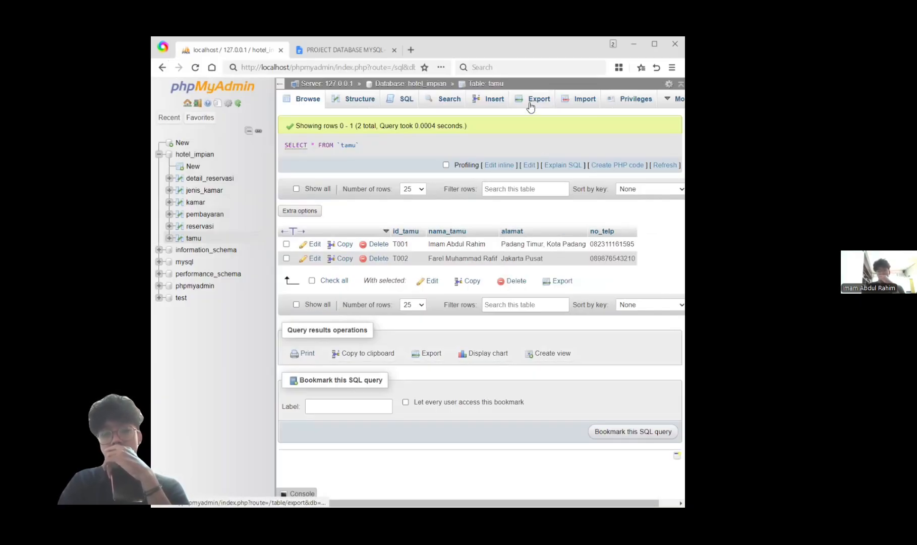
{"action": "scroll", "coordinate": [530, 108], "scroll_direction": "right", "scroll_amount": 1}
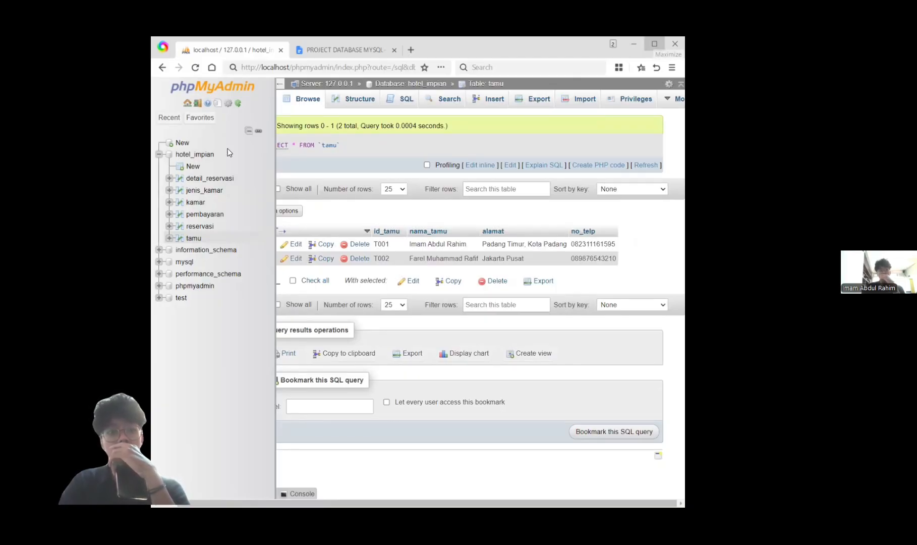
Step: Open the Designer view of hotel_impian and move the tamu and reservasi tables up and apart to untangle the relation diagram
{"action": "left_click", "coordinate": [201, 154]}
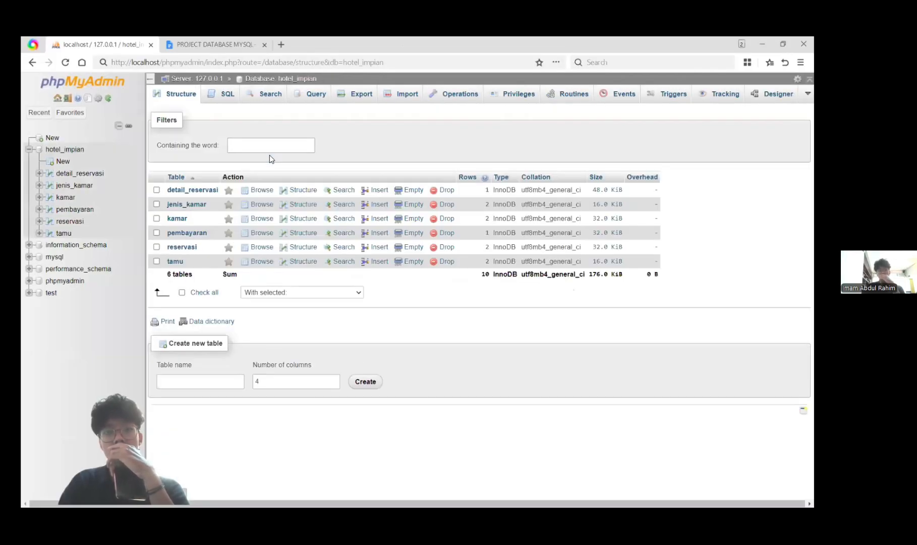
{"action": "left_click", "coordinate": [772, 100]}
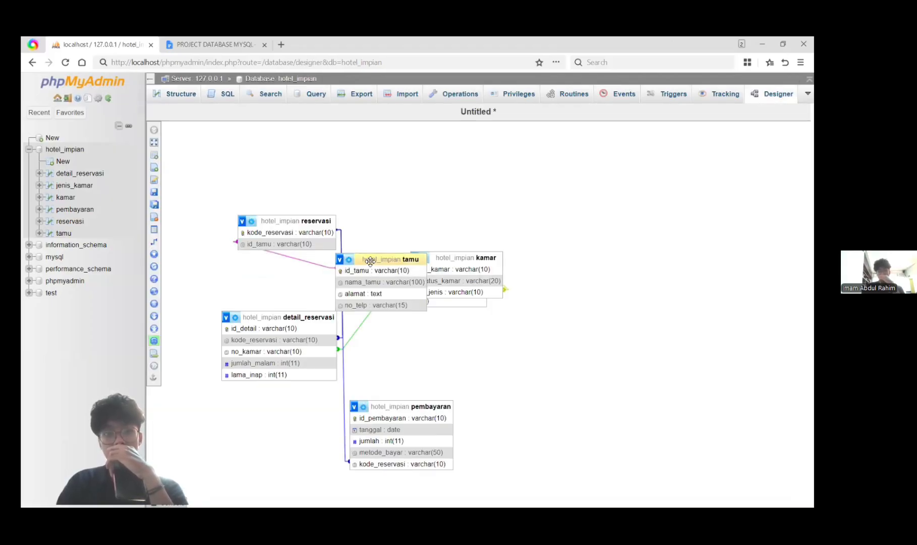
{"action": "left_click_drag", "start_coordinate": [396, 259], "coordinate": [383, 236]}
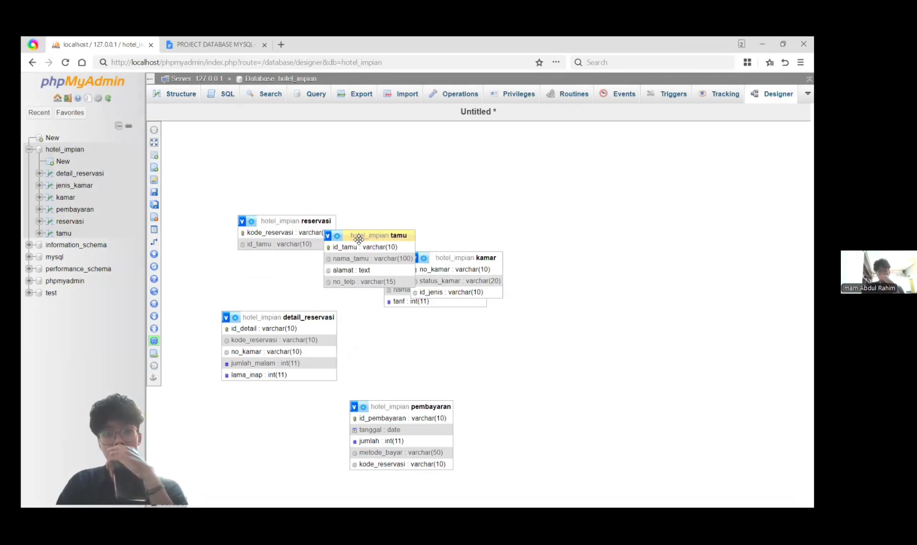
{"action": "left_click_drag", "start_coordinate": [316, 220], "coordinate": [277, 192]}
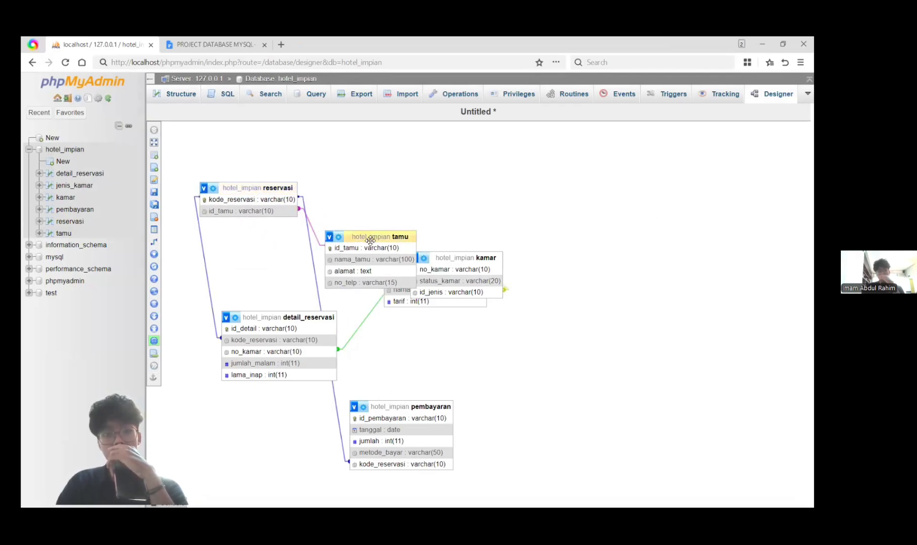